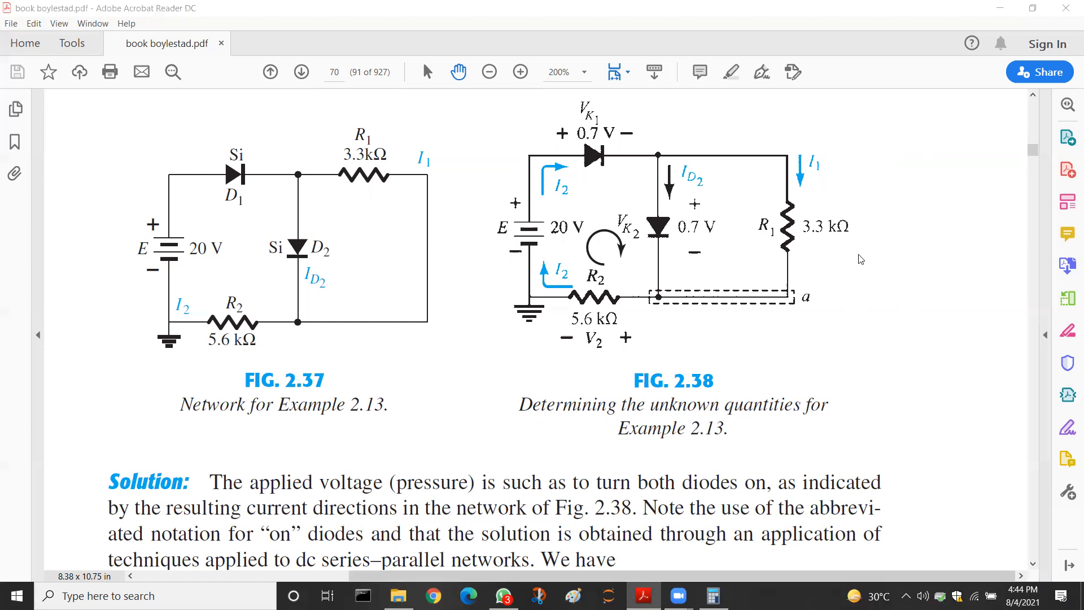
- Switch to LTspice, arrange its window beside the textbook's Fig. 2.37 circuit, and create a new blank schematic
key(alt+Tab)
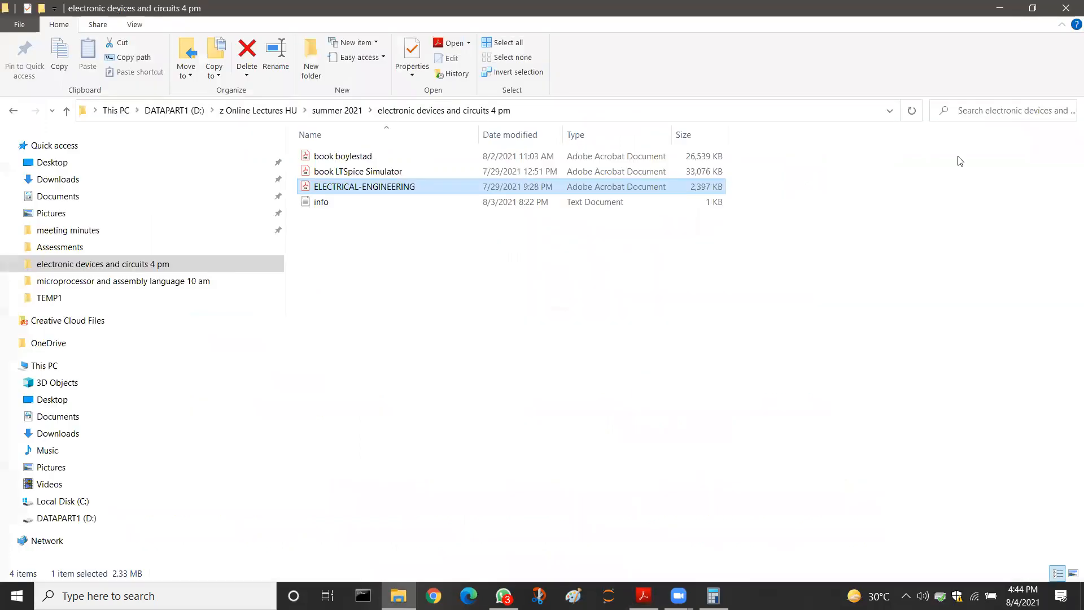
click(999, 8)
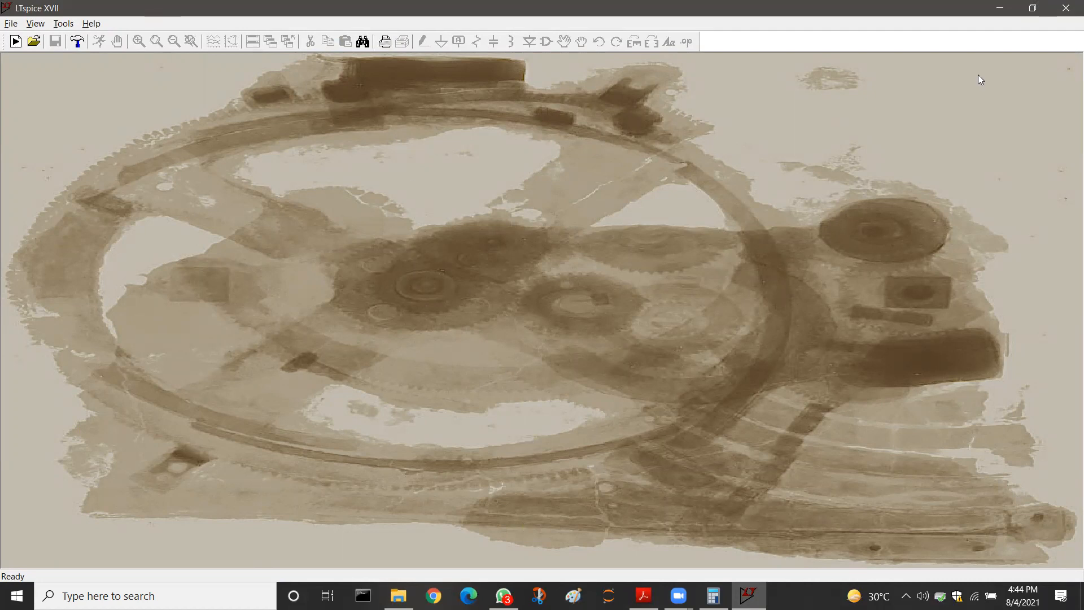
click(1033, 8)
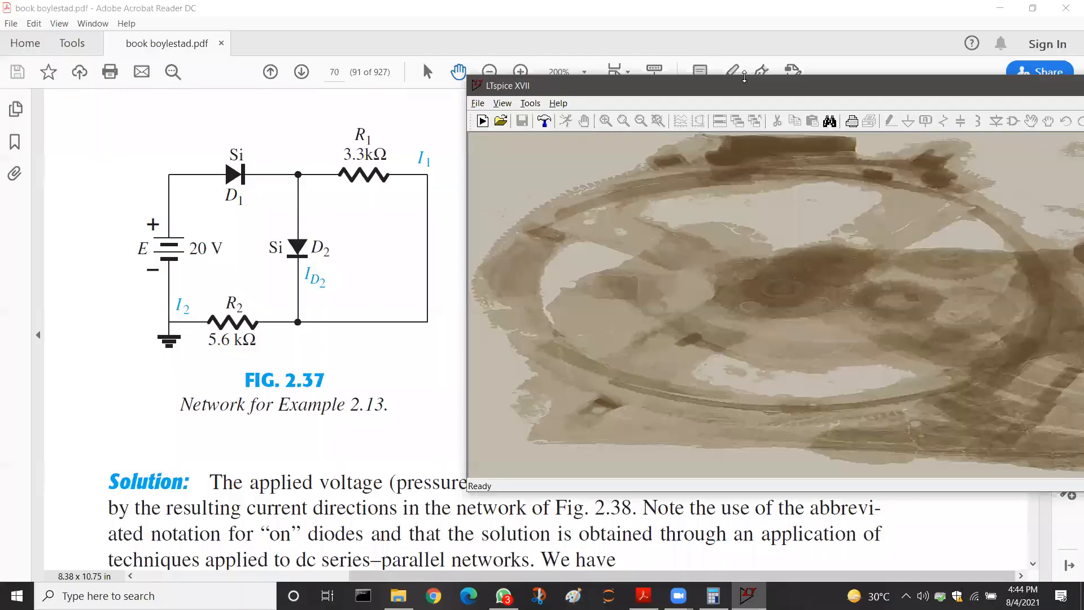
double_click(744, 76)
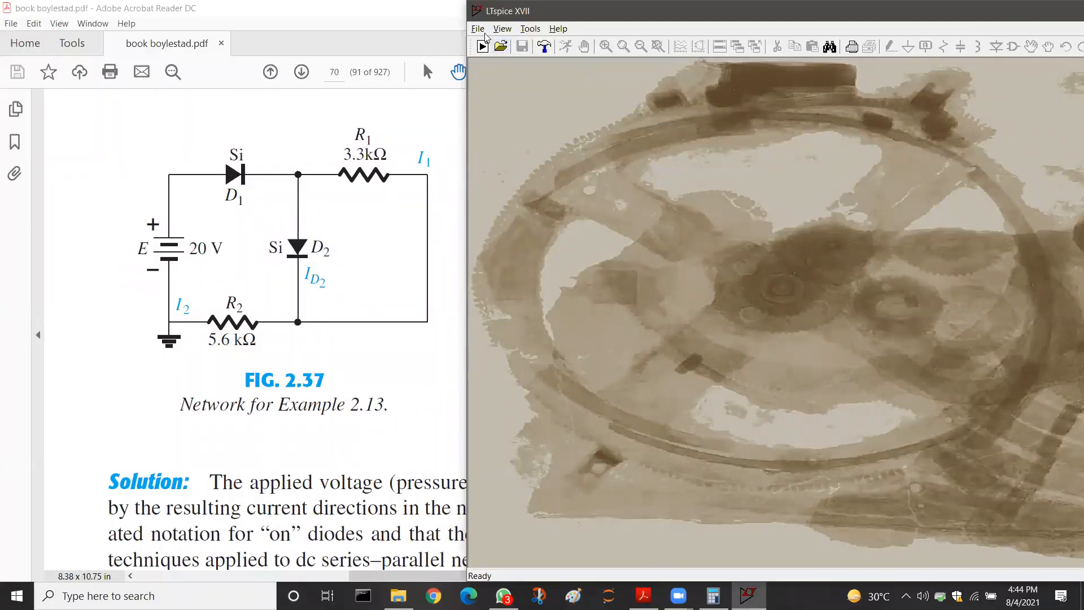
click(483, 47)
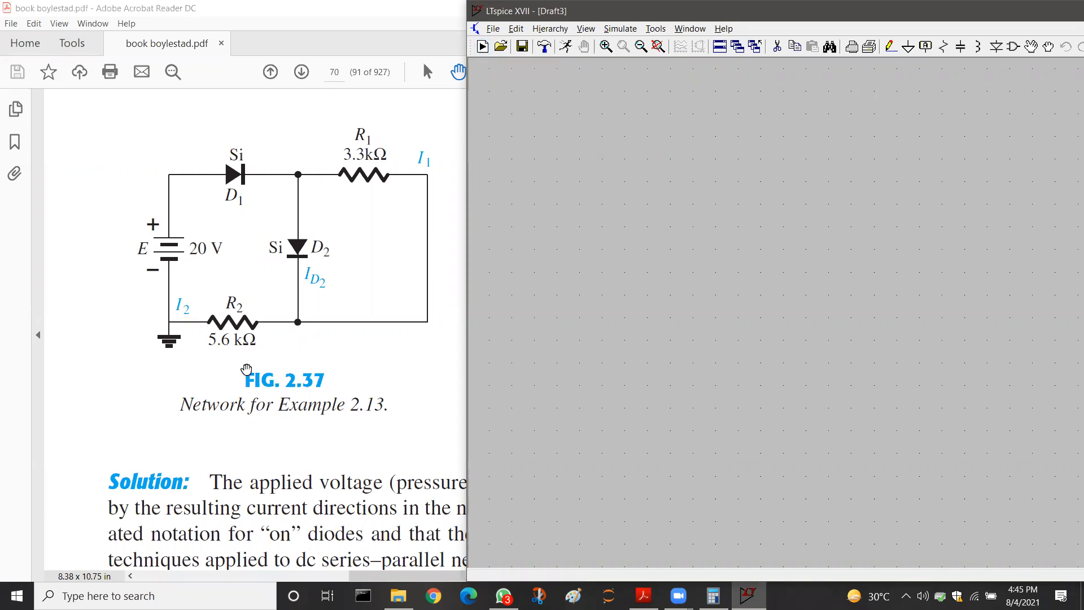
- Place a ground symbol in the lower part of the blank schematic
click(909, 47)
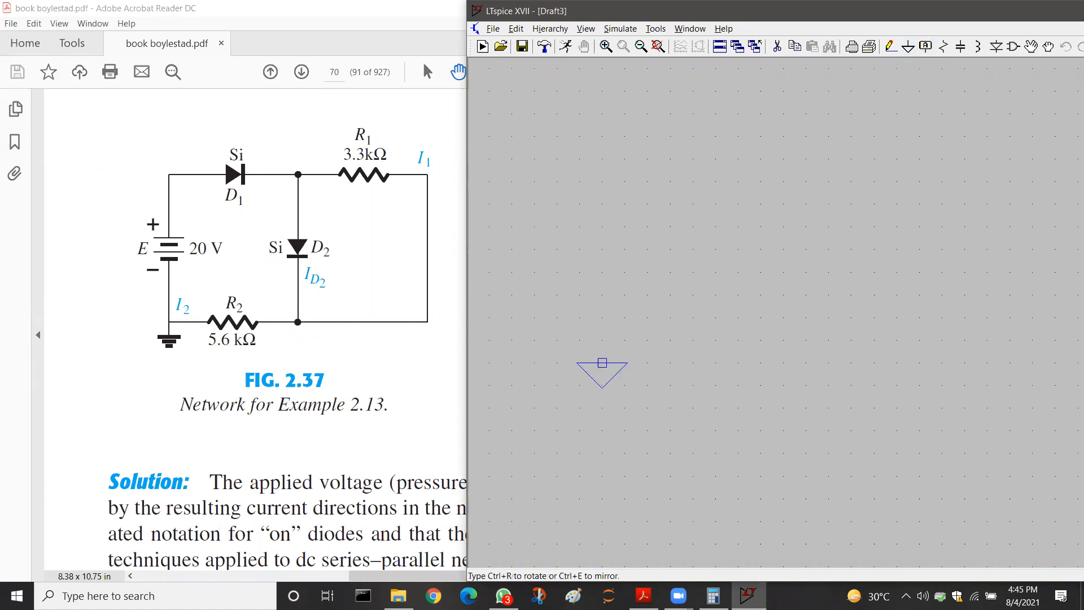
click(602, 431)
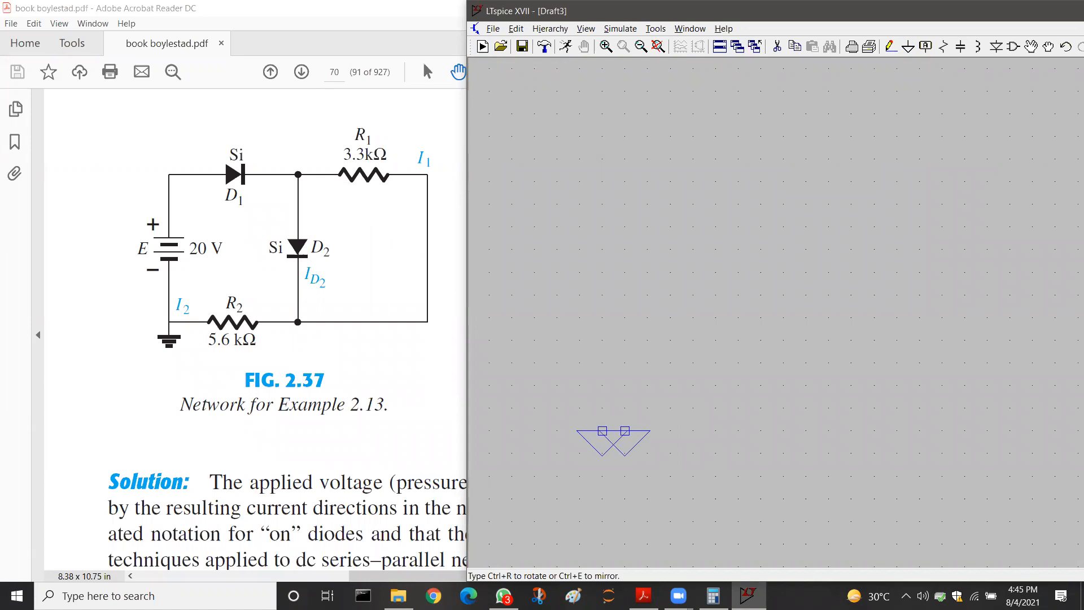
key(Escape)
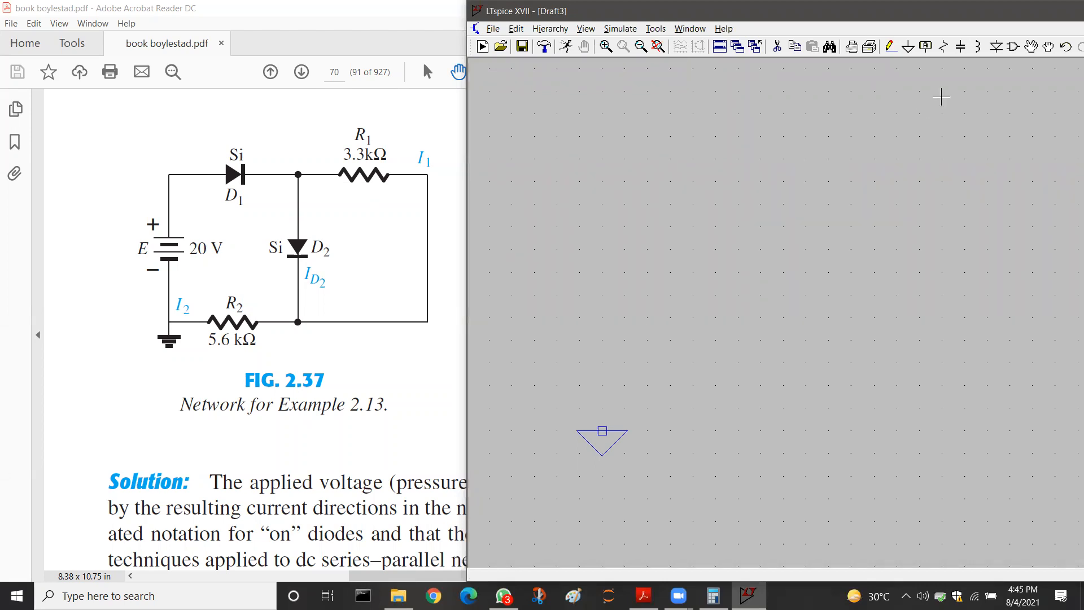
- Find the battery component in the symbol library and place it vertically above the ground symbol
click(1013, 48)
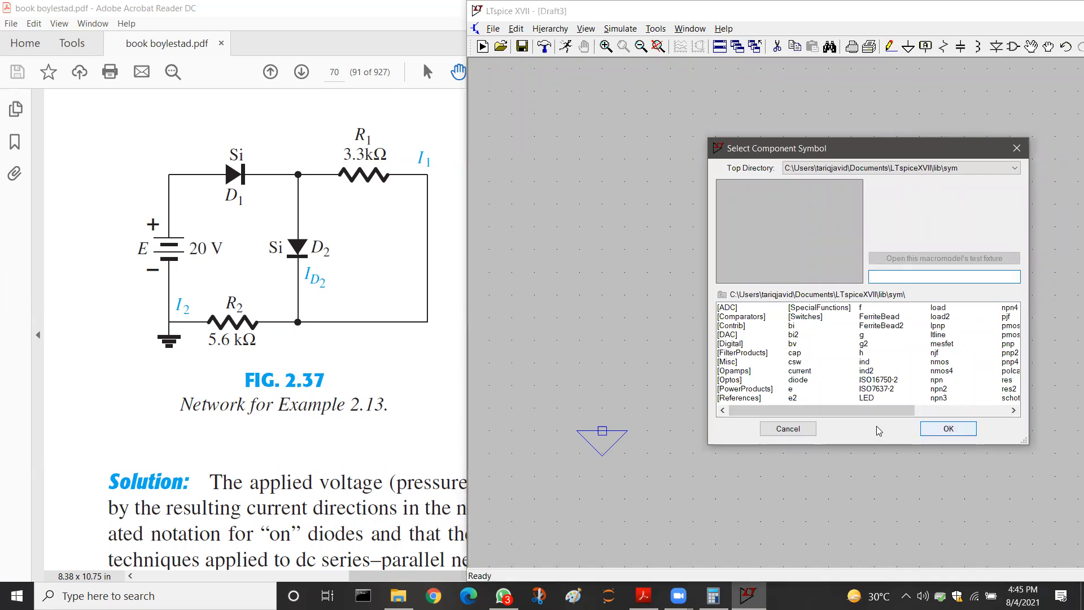
click(789, 429)
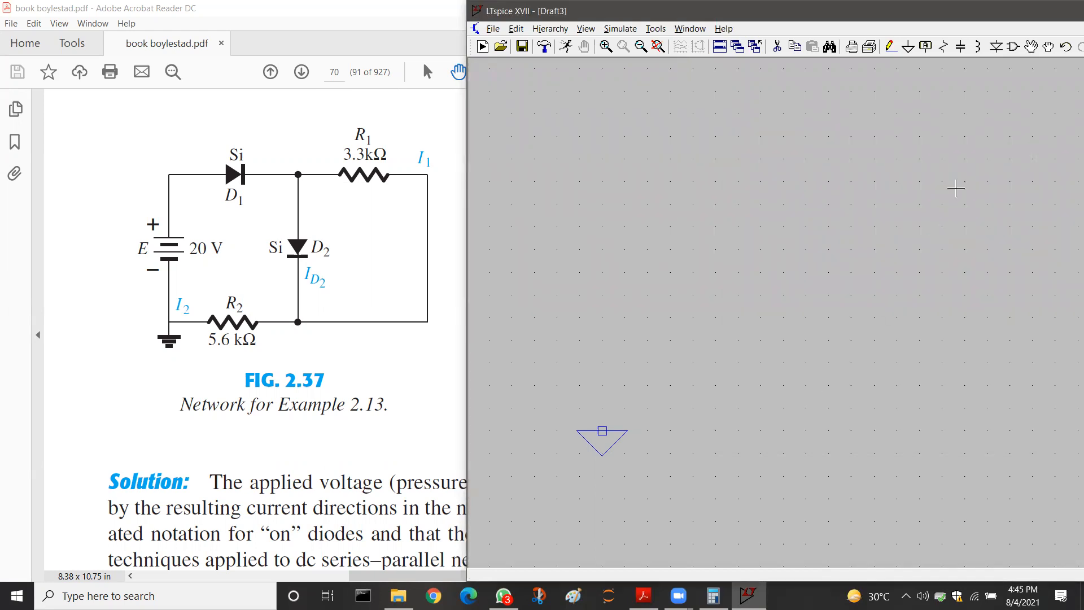
click(1015, 47)
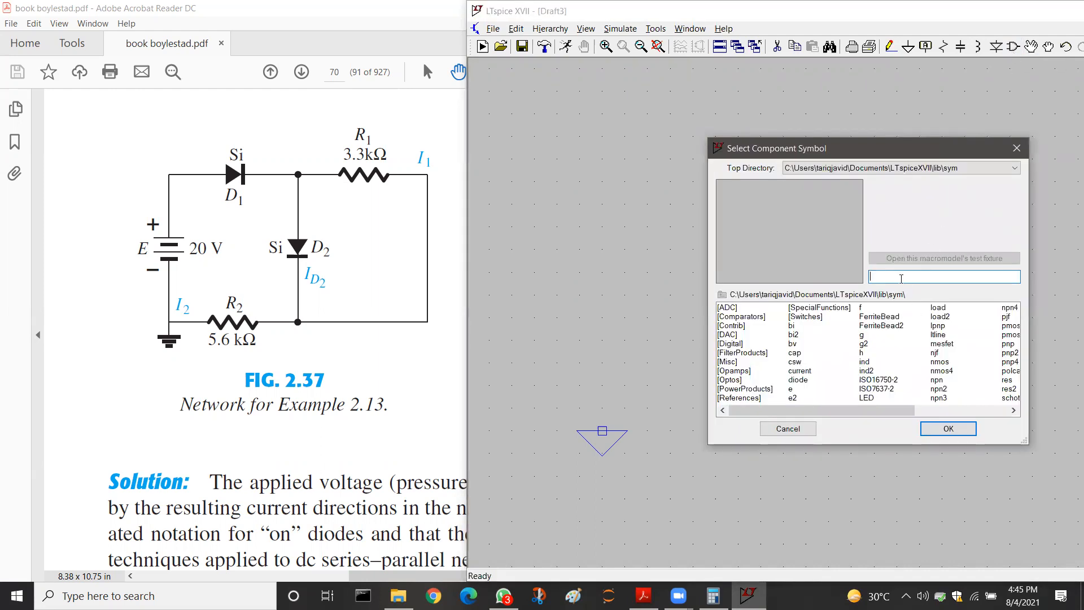
text(battery)
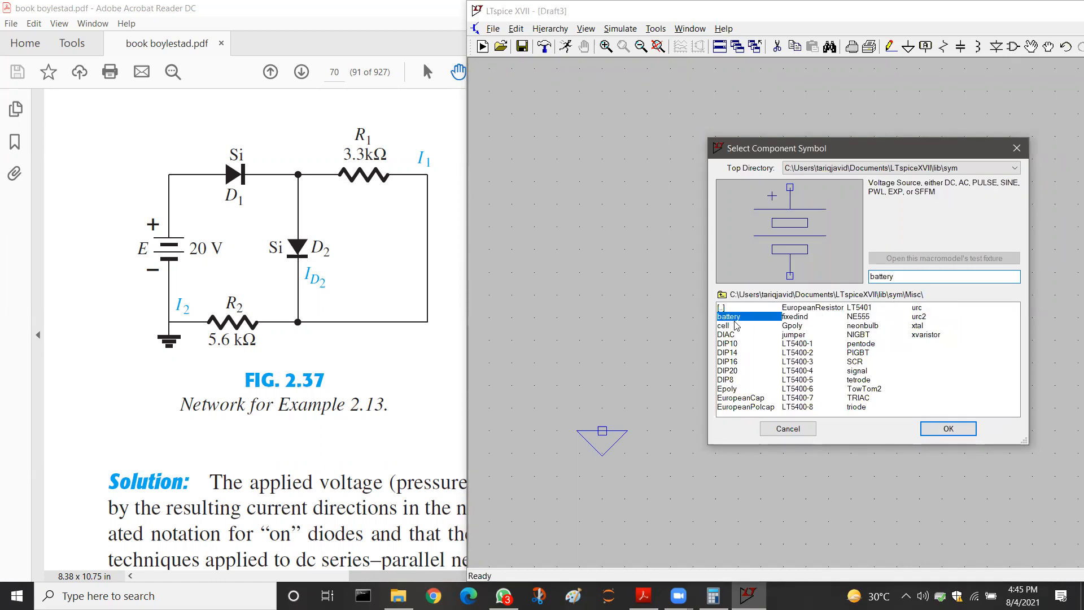
click(948, 429)
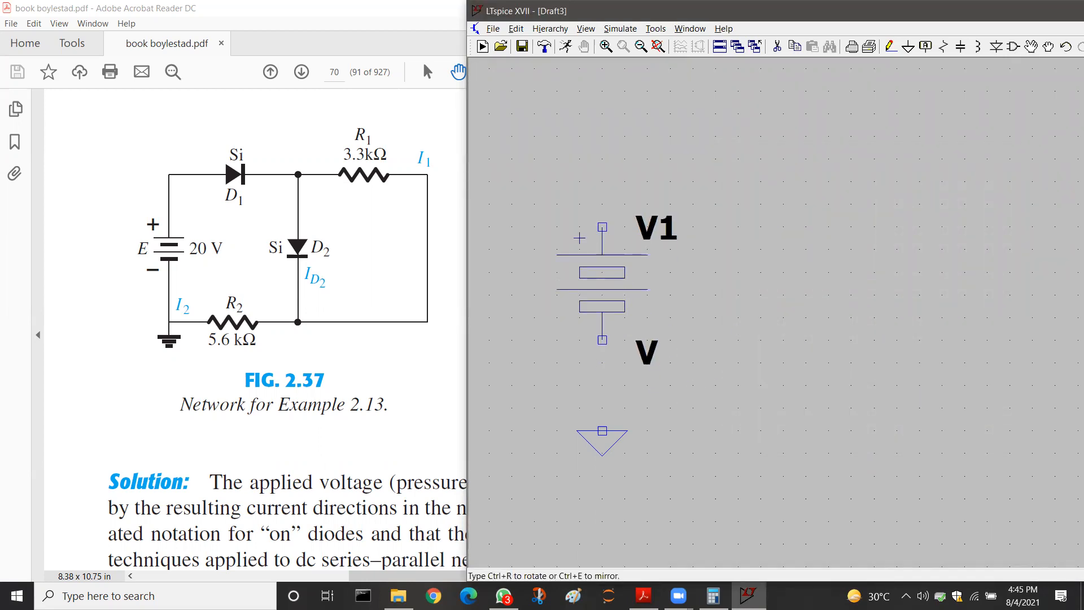
click(603, 227)
key(Escape)
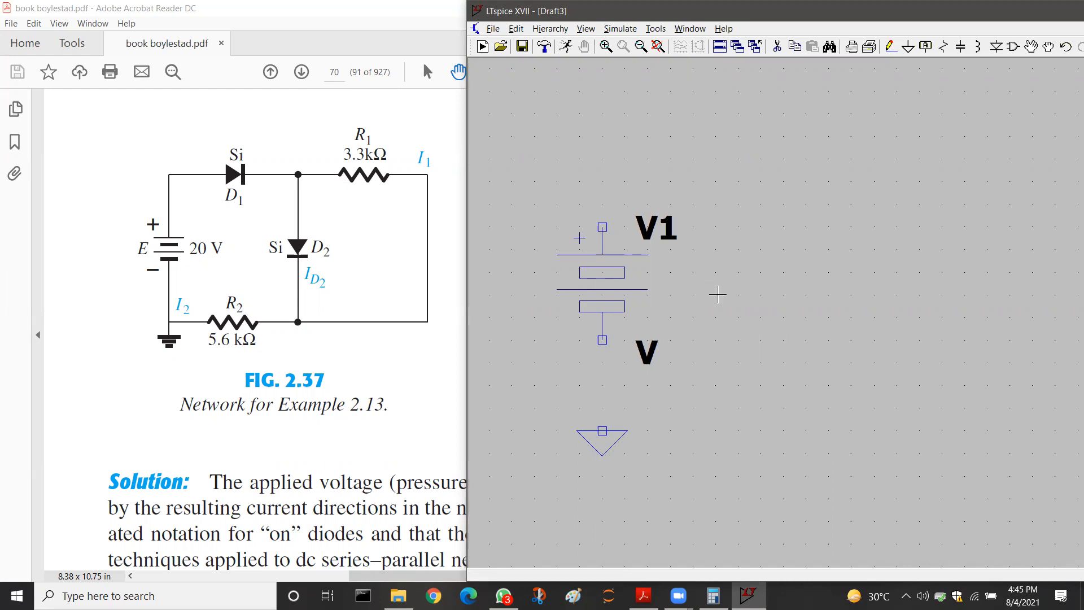
- Wire the battery's negative terminal straight down to the ground symbol
click(891, 50)
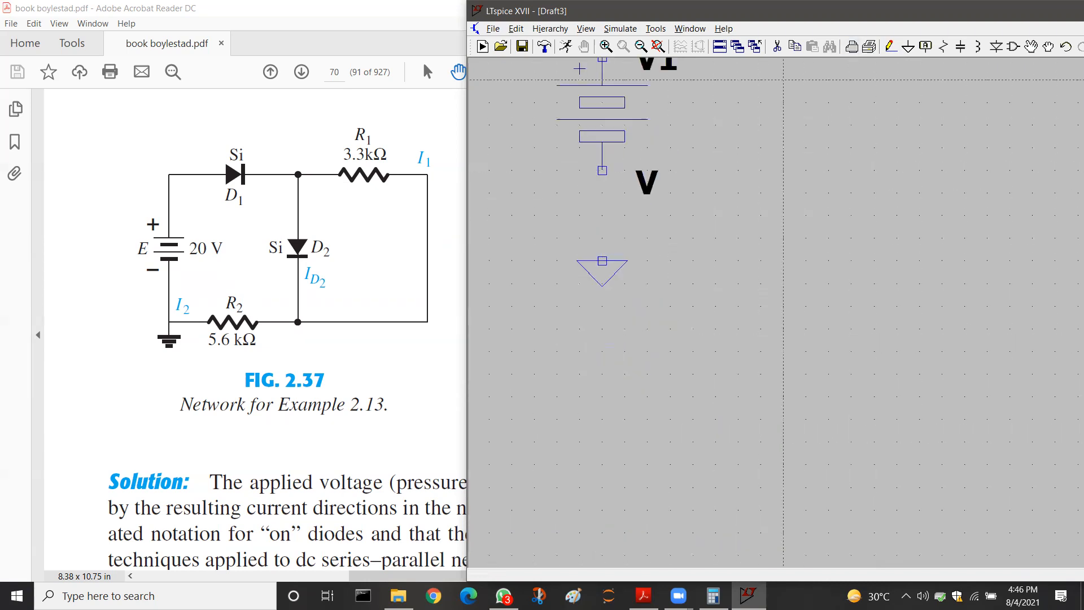
key(Escape)
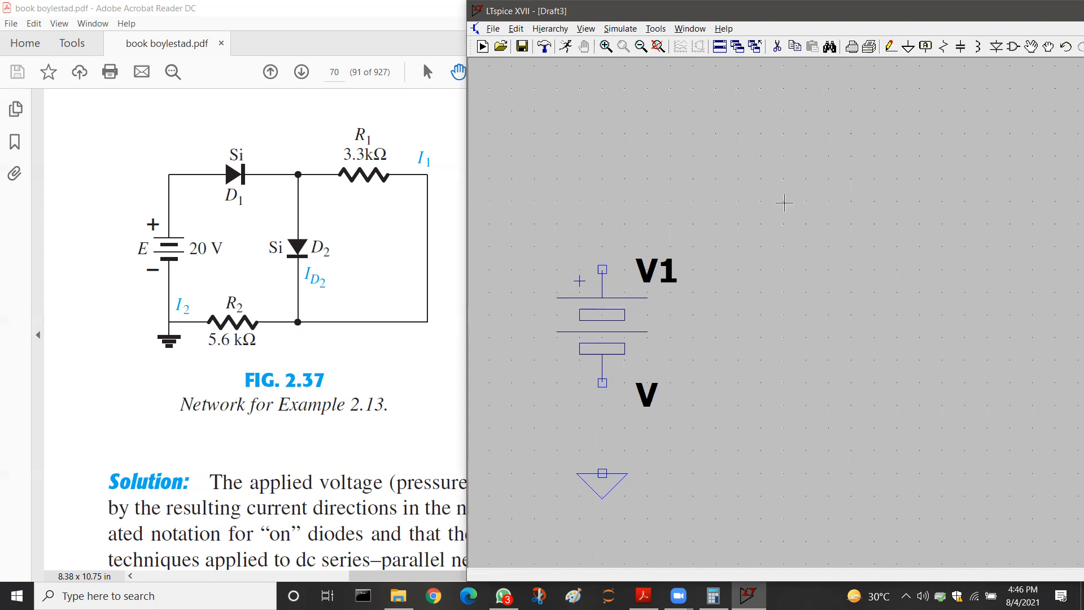
click(889, 51)
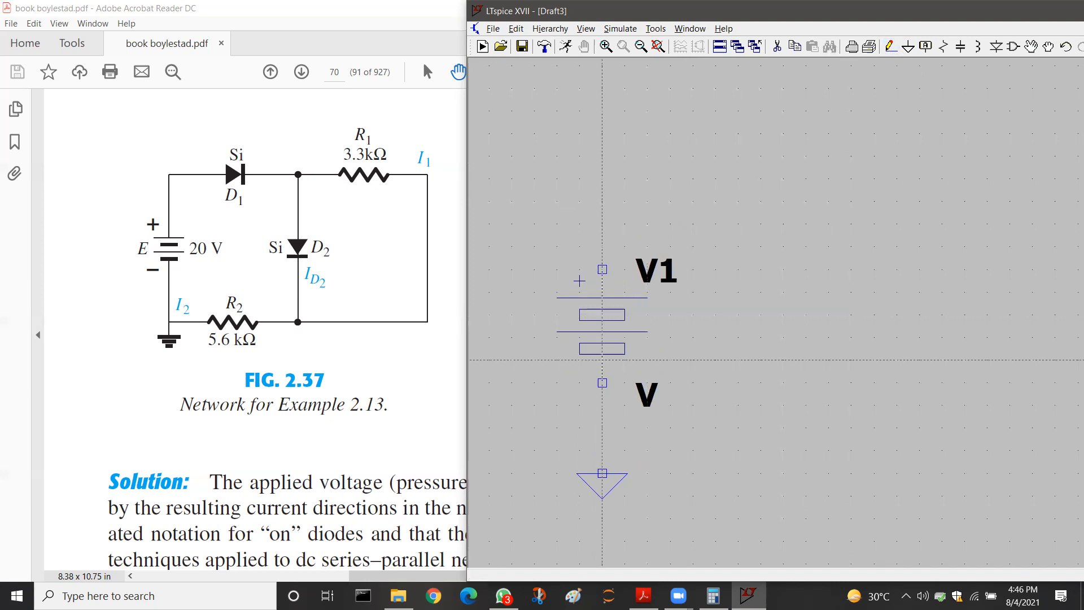
click(602, 383)
click(602, 473)
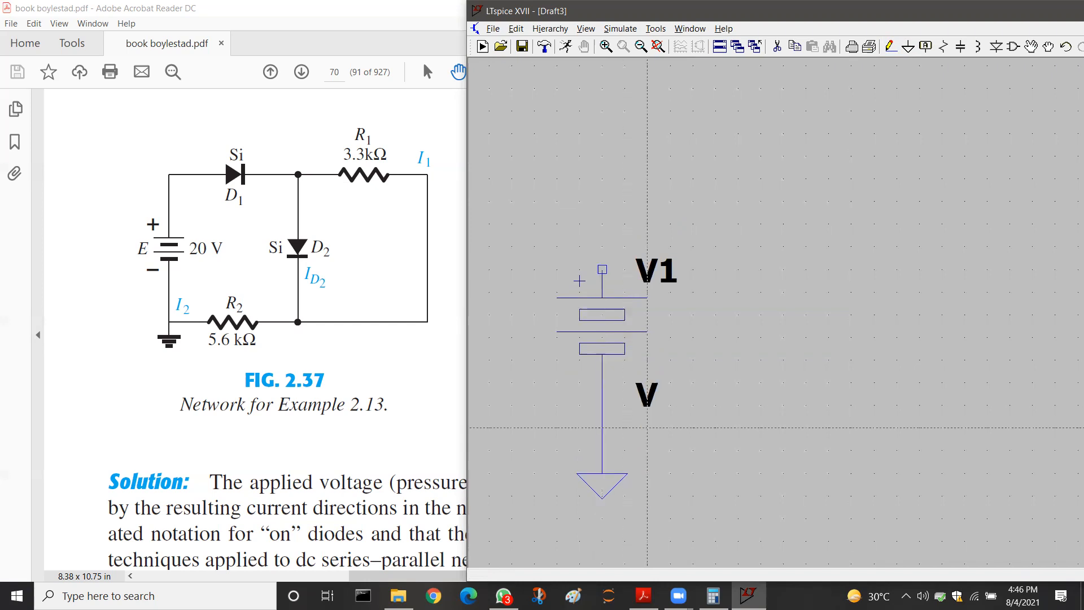
key(Escape)
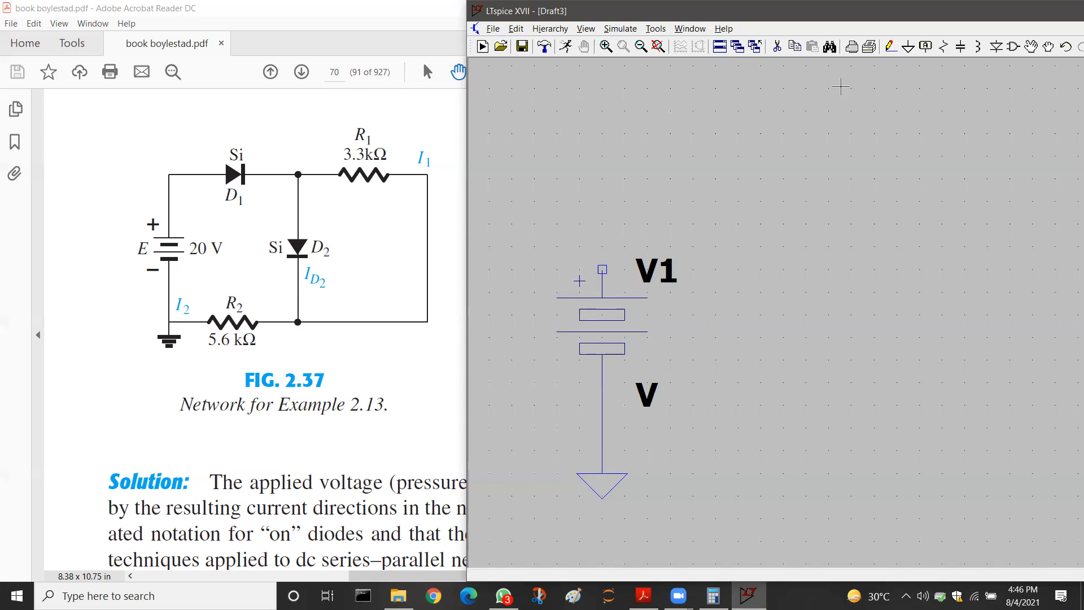
- Place a horizontal diode D1 above the battery with its cathode facing right, and rotate diode D2 to point downward
click(997, 46)
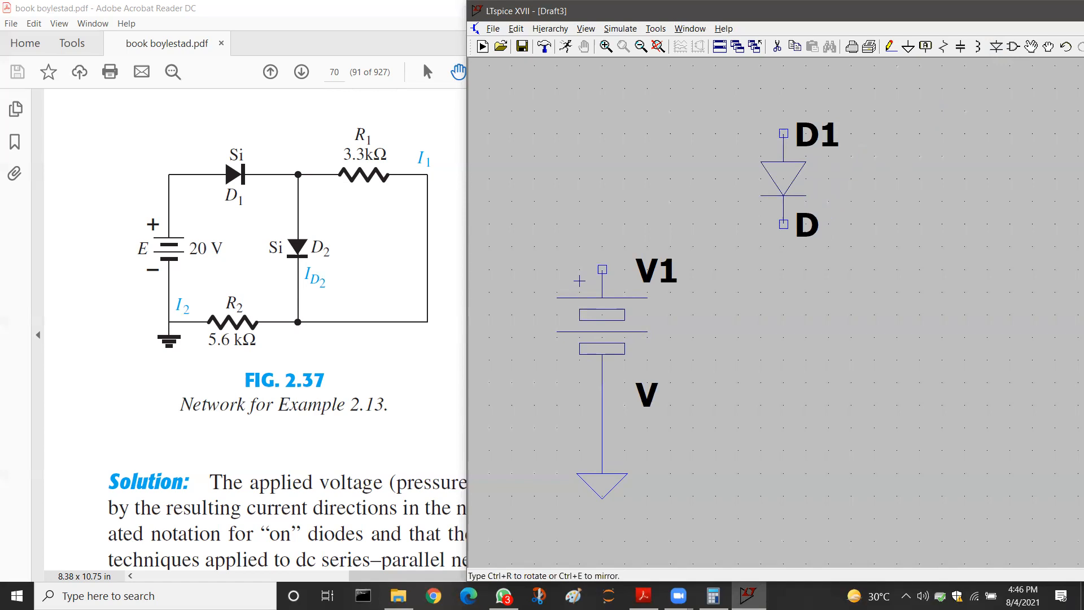
key(ctrl+r)
key(ctrl+r)
key(ctrl+r)
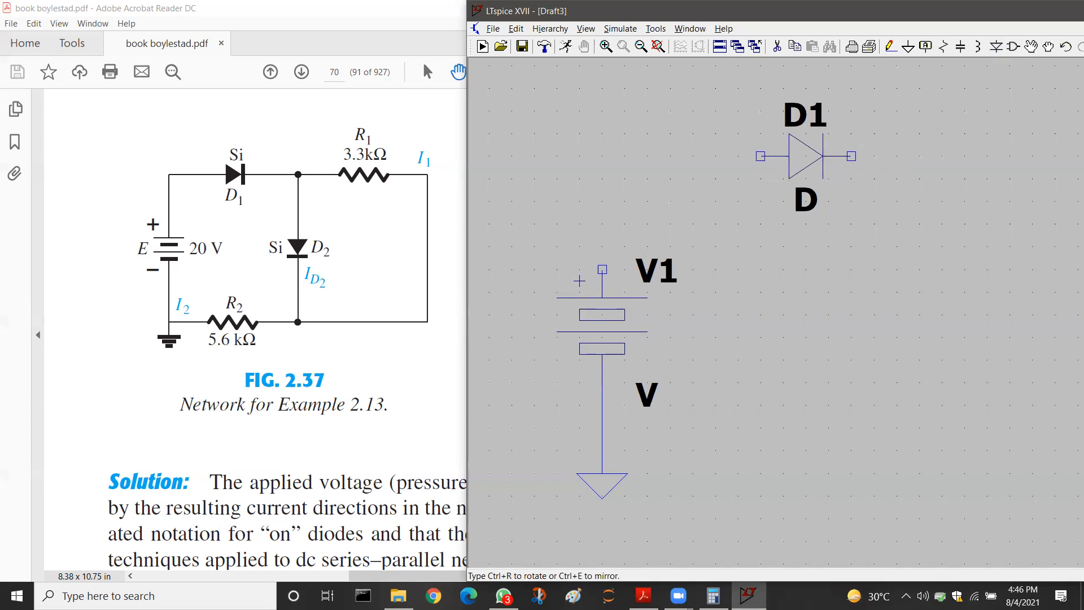
click(761, 179)
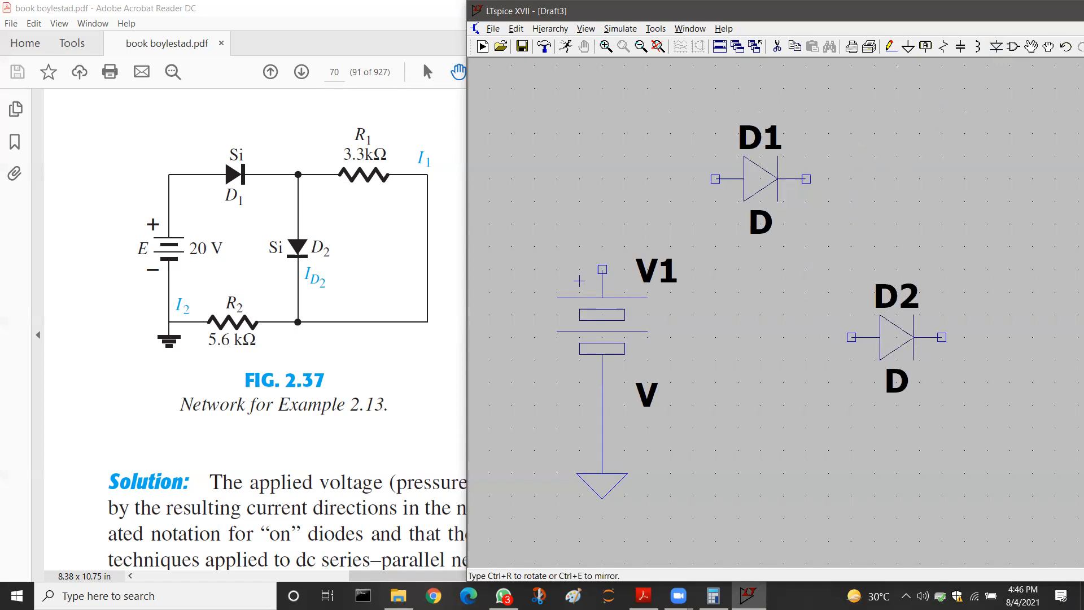
key(ctrl+r)
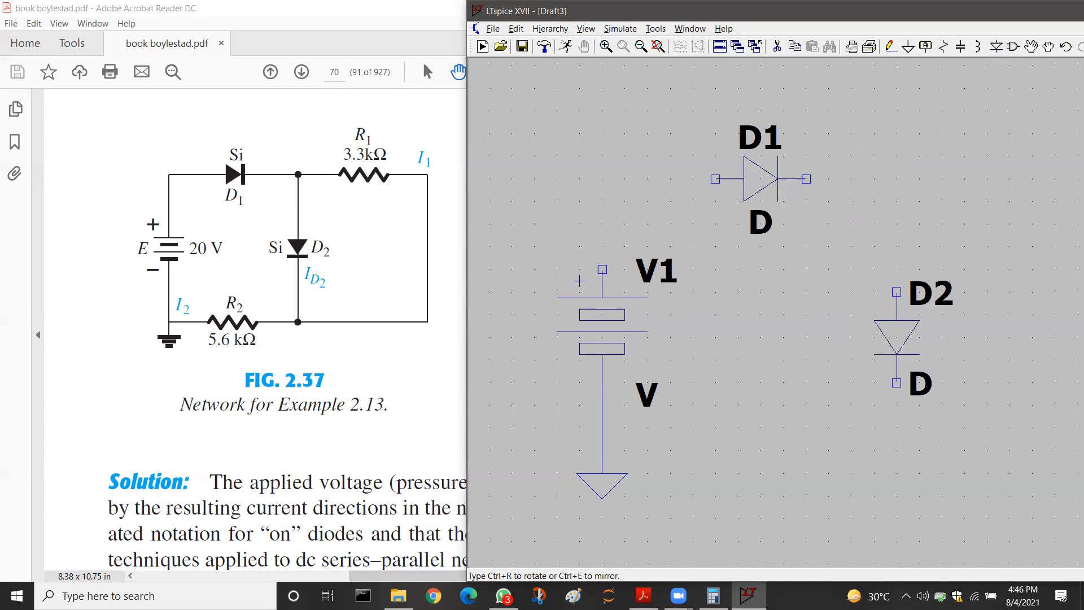
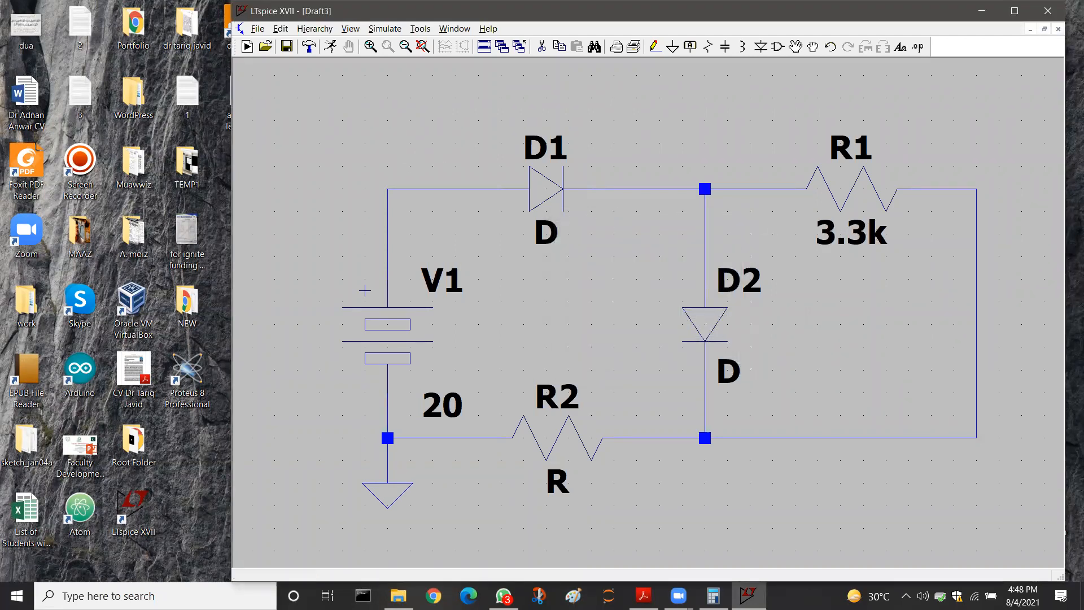
- Check the textbook circuit and set the resistance of R2 to 5.6k
key(alt+Tab)
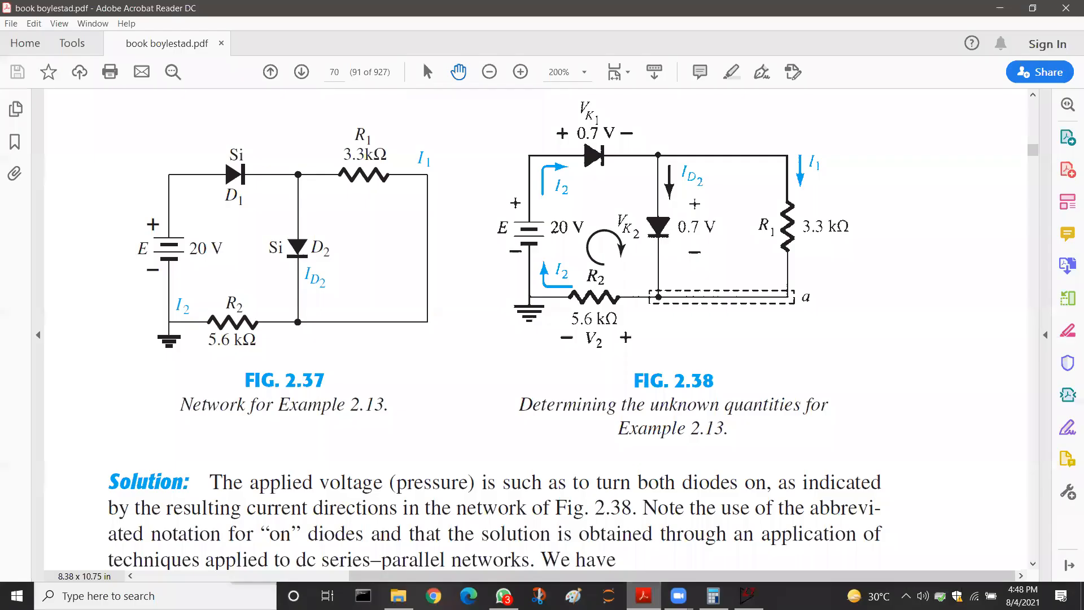
key(alt+Tab)
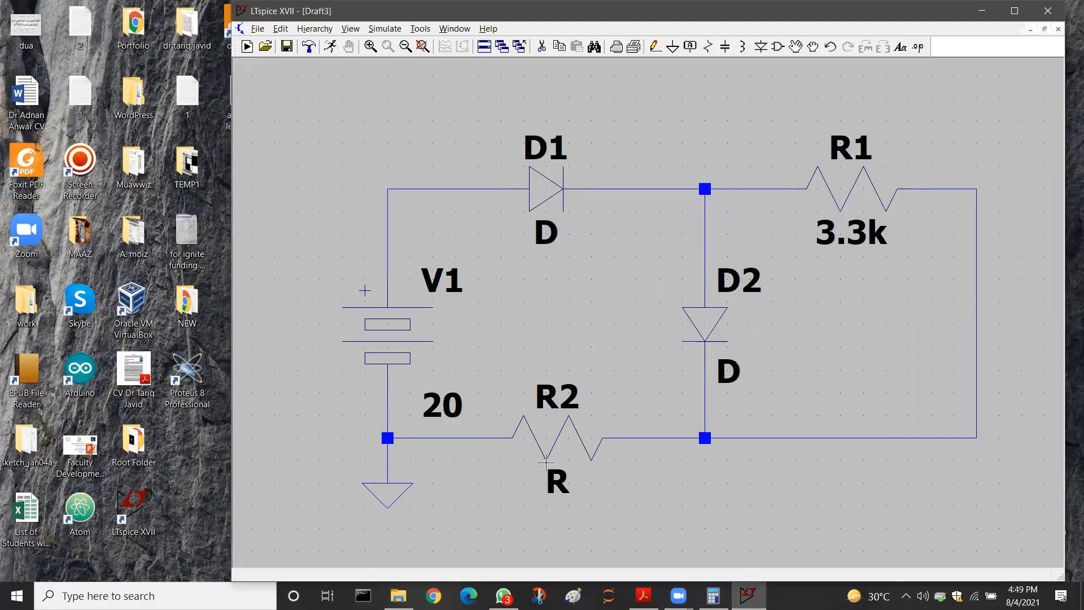
right_click(576, 418)
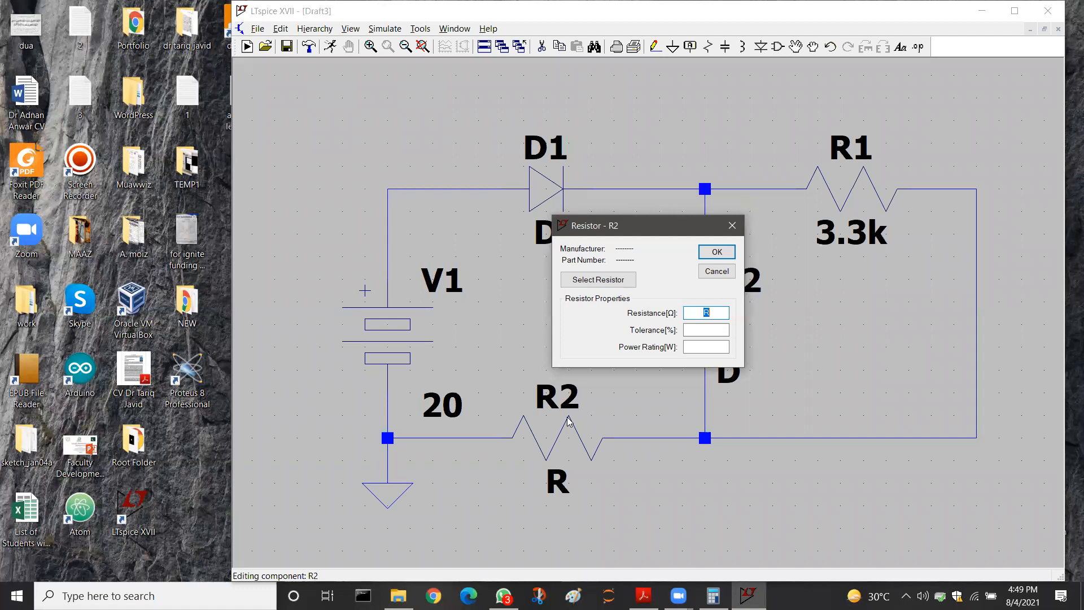
text(5.6k)
click(719, 251)
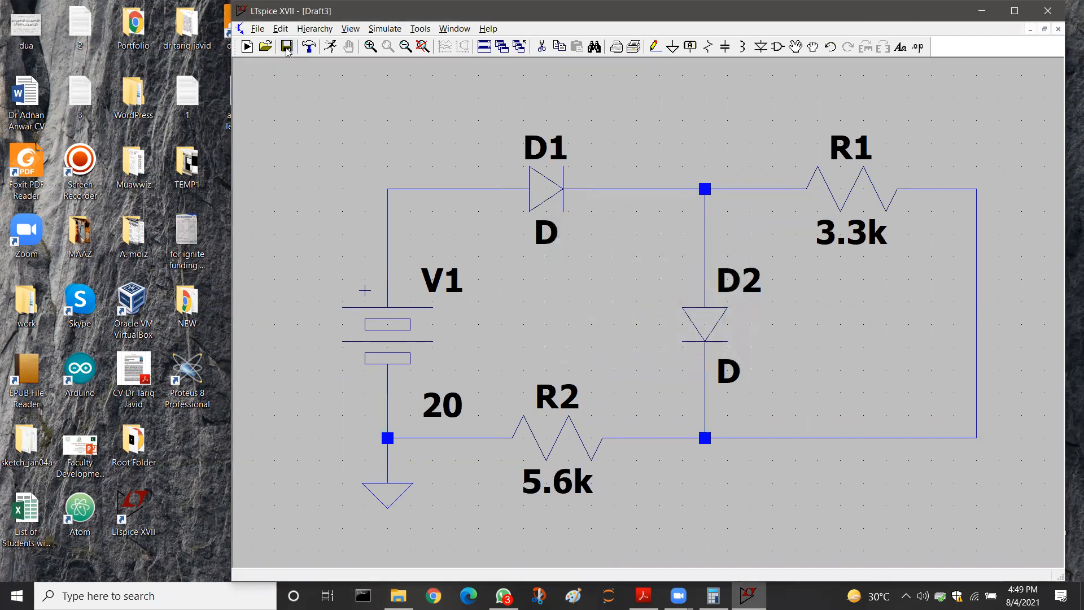
- Run a transient simulation of the circuit with a stop time of 1
click(331, 48)
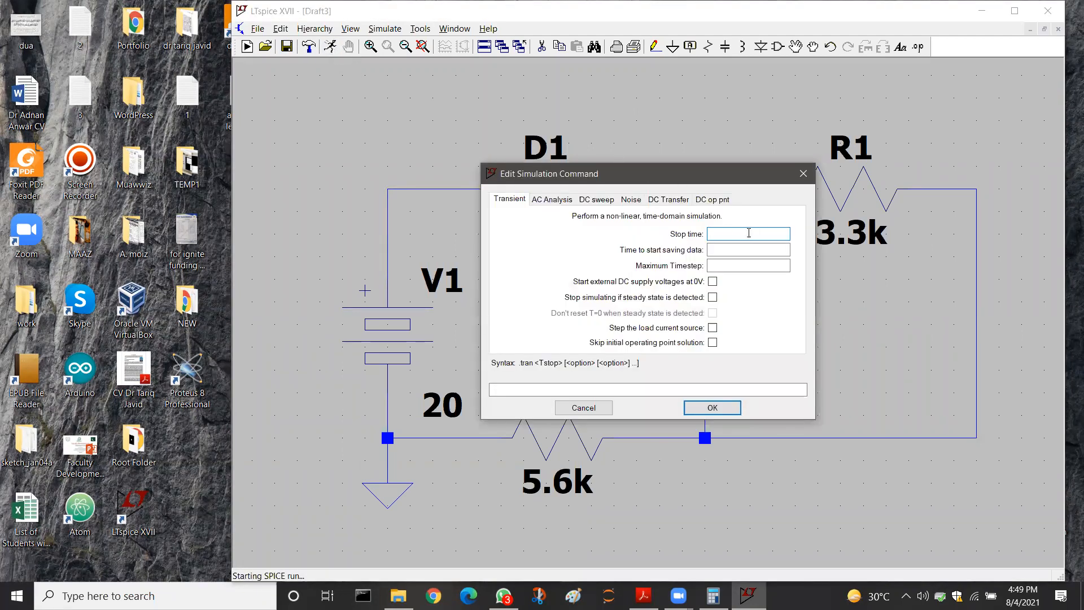
text(1)
click(725, 411)
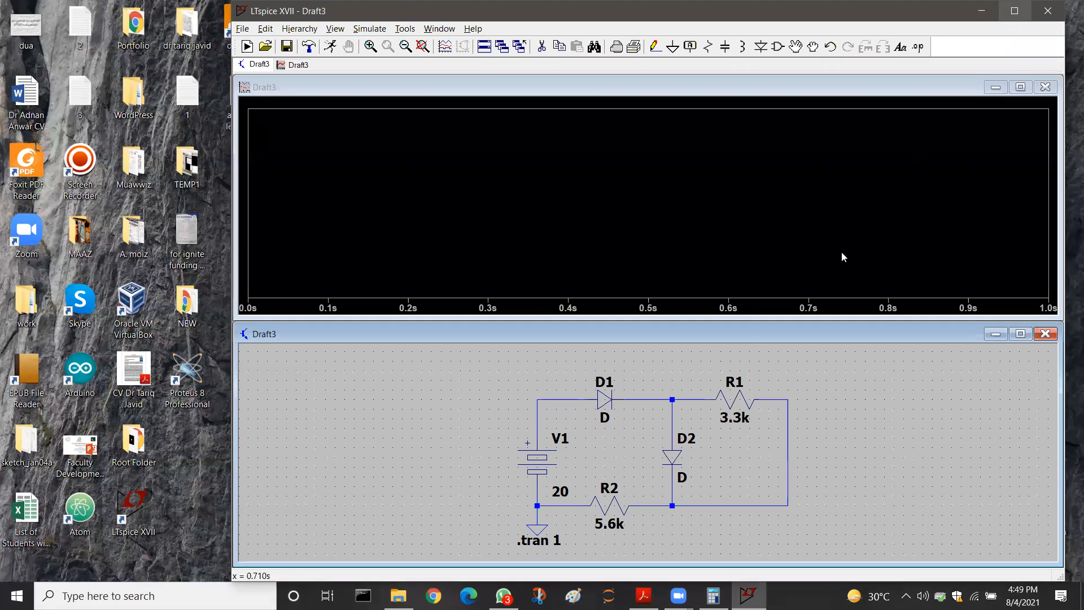
- Maximize the LTspice window and arrange the schematic and the resized plot window side by side, with the schematic enlarged
click(1014, 11)
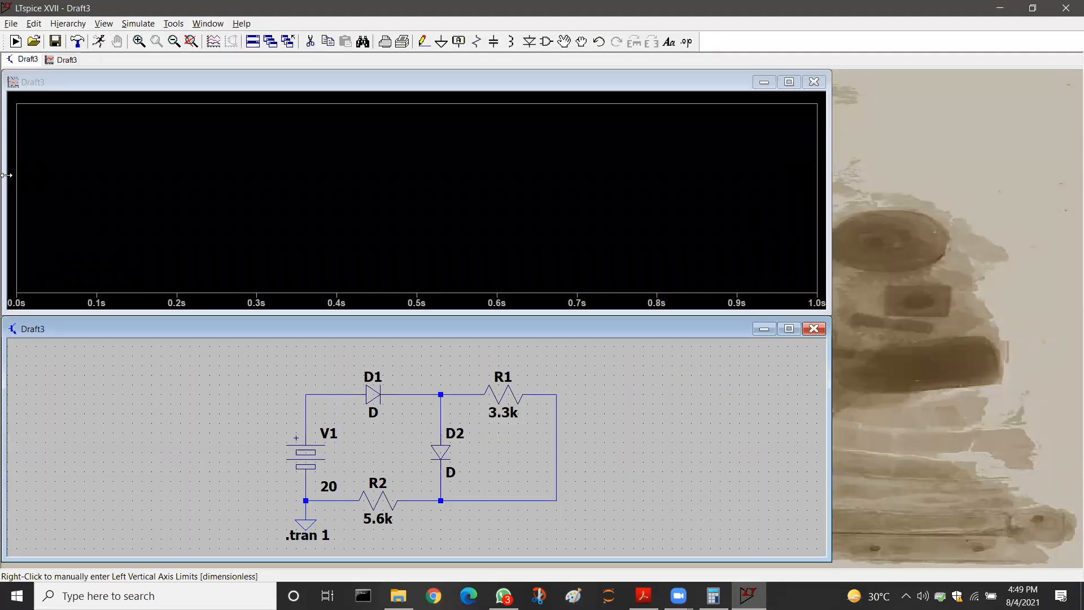
drag(6, 175, 351, 175)
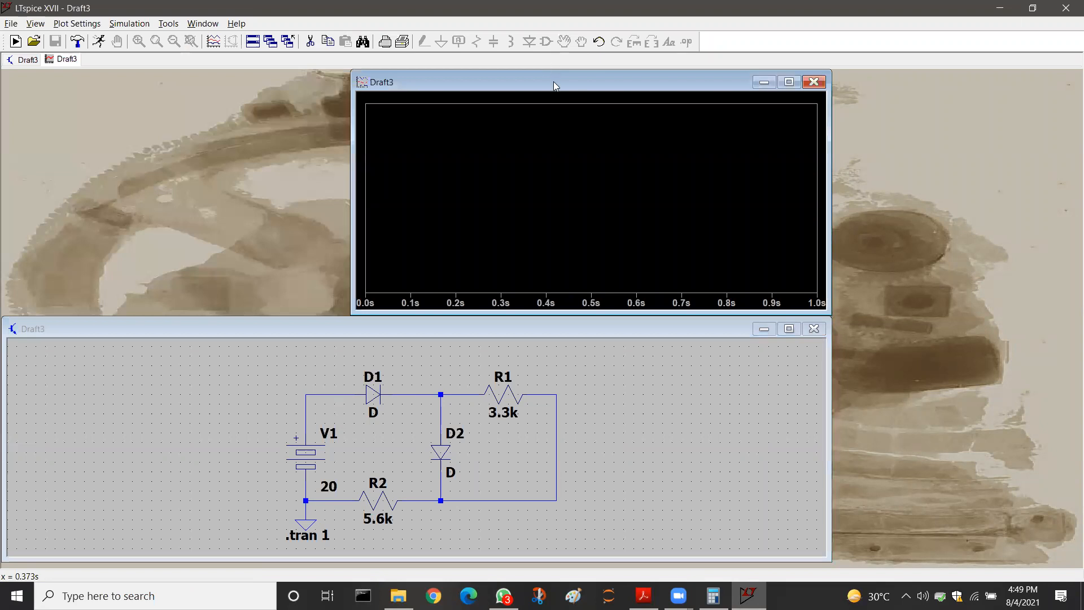
drag(556, 86, 776, 86)
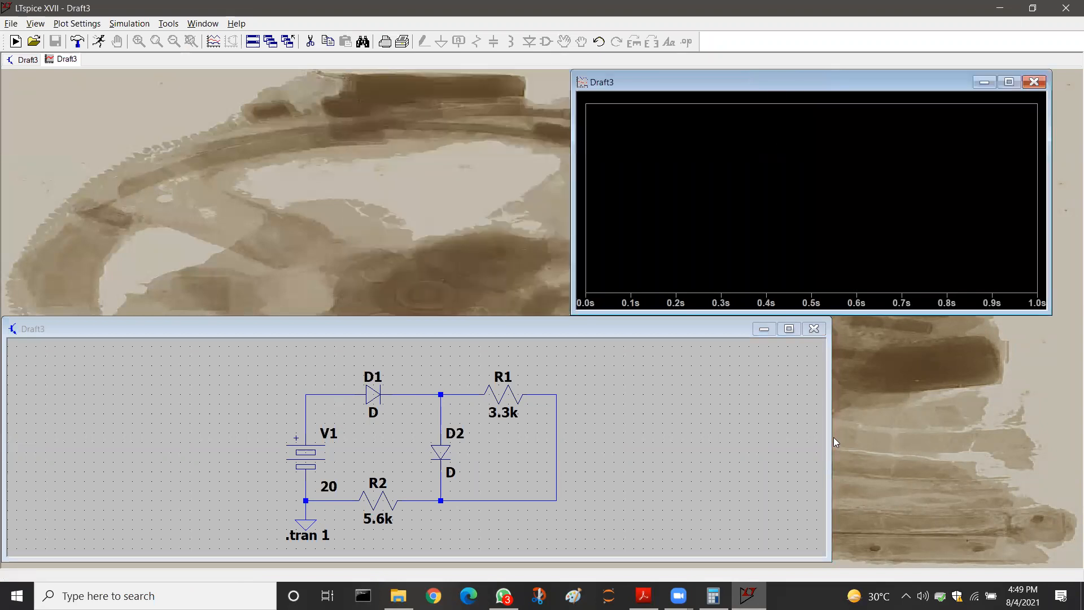
drag(829, 438, 572, 432)
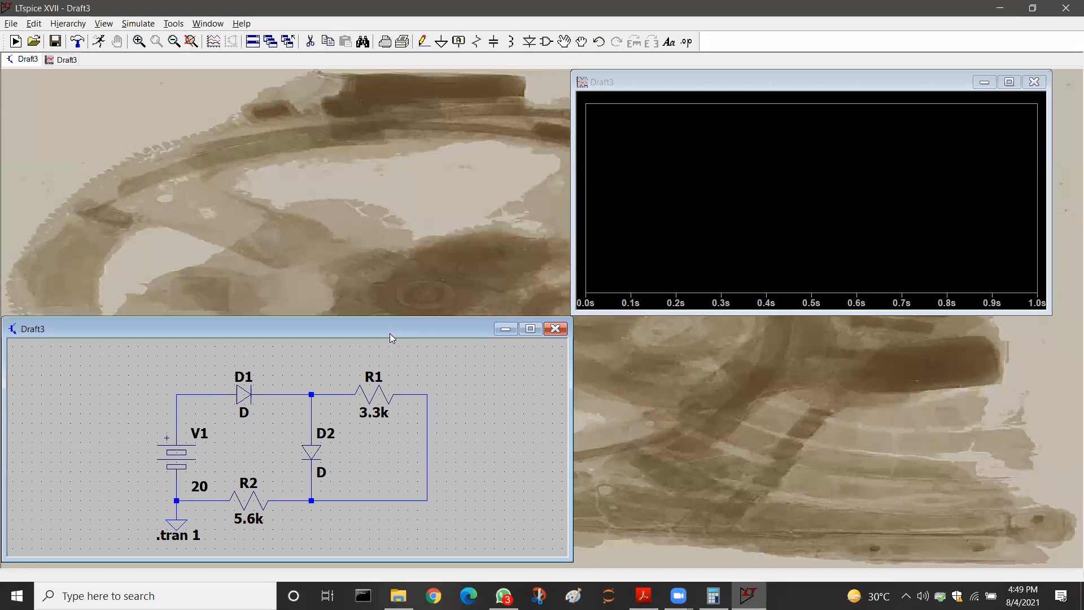
drag(392, 338, 399, 187)
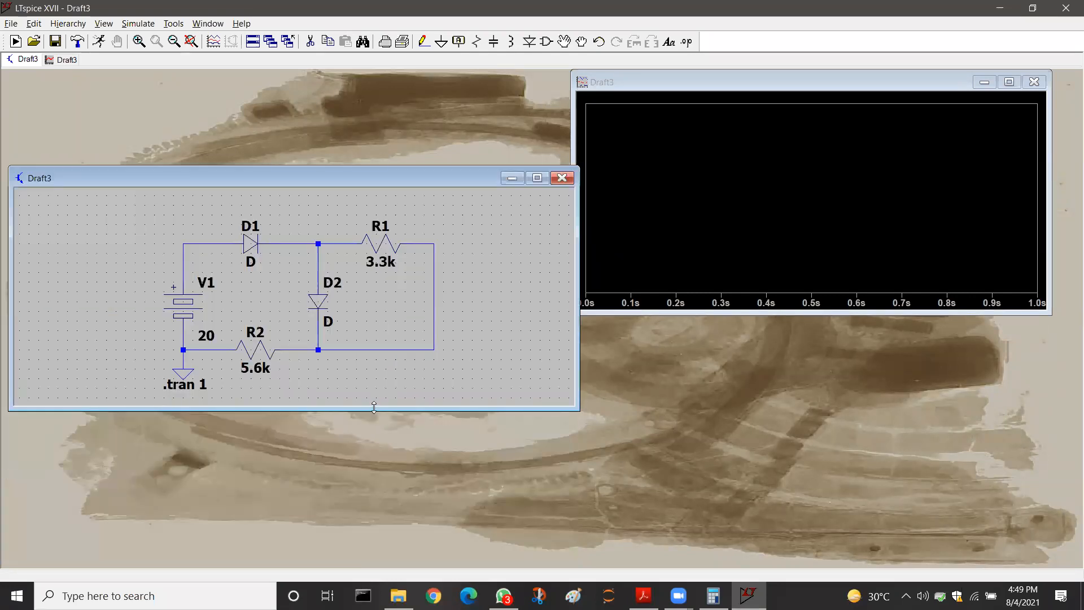
drag(374, 406, 374, 507)
click(655, 84)
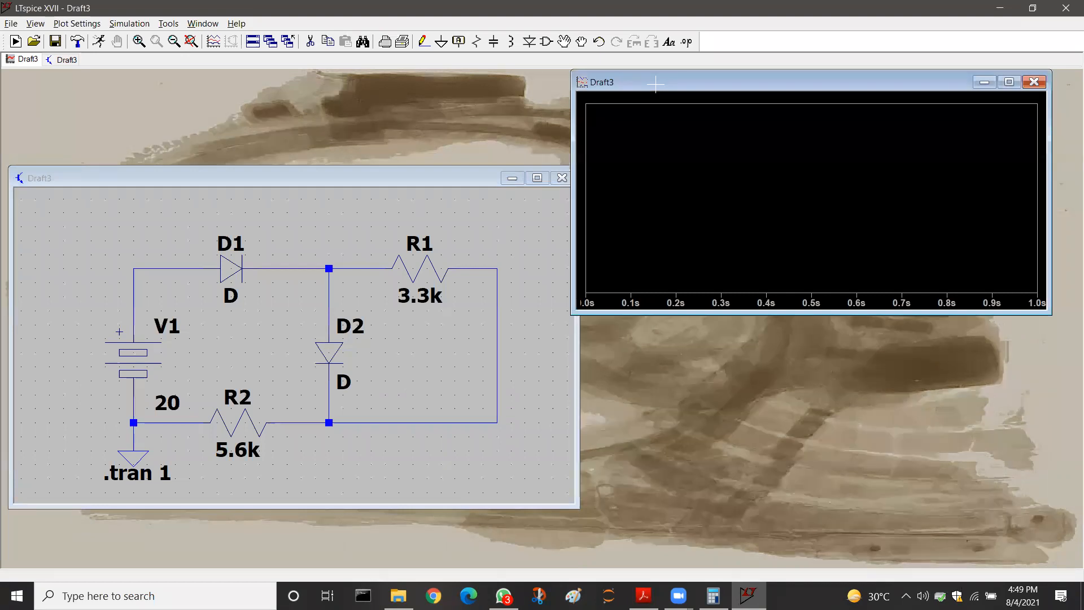
drag(656, 84, 686, 156)
click(468, 177)
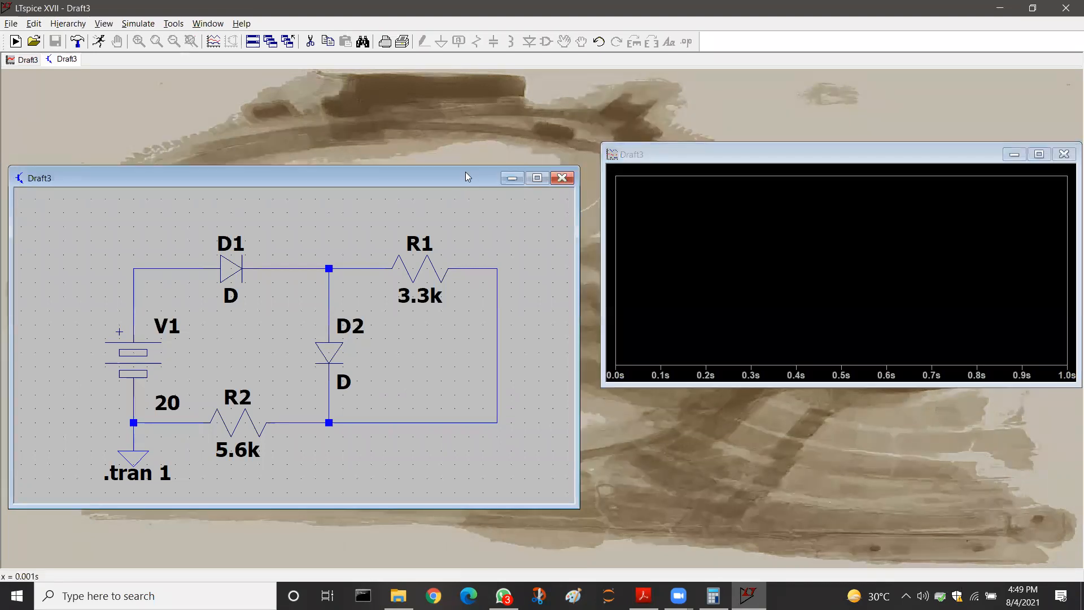
drag(467, 174, 474, 151)
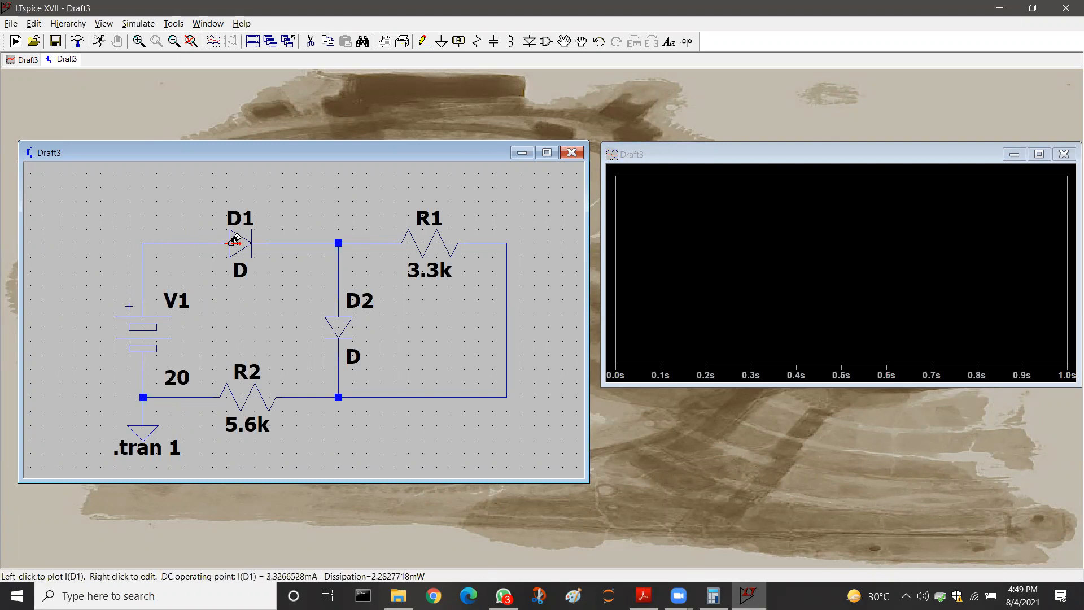
- Plot the voltage at the node joining D1, D2 and R1, and read it with the cursor
click(339, 243)
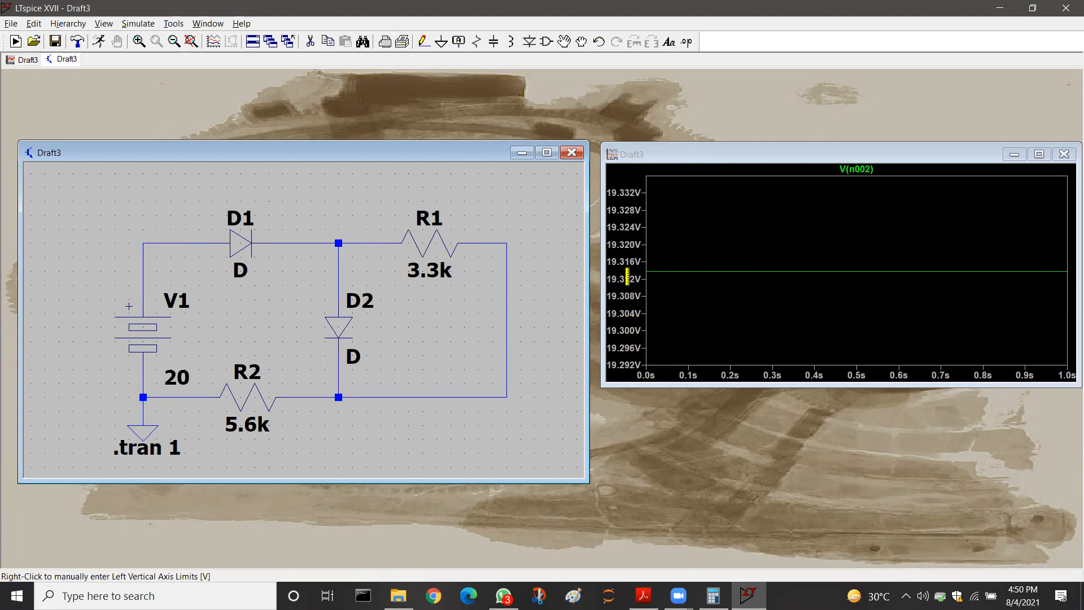
click(864, 171)
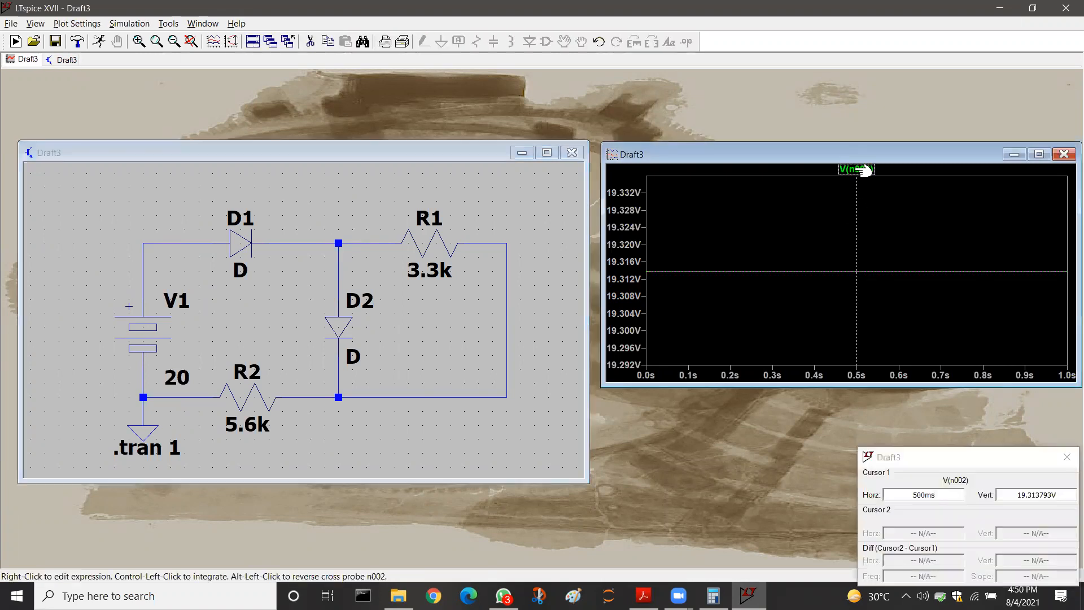
click(970, 464)
drag(970, 464, 793, 309)
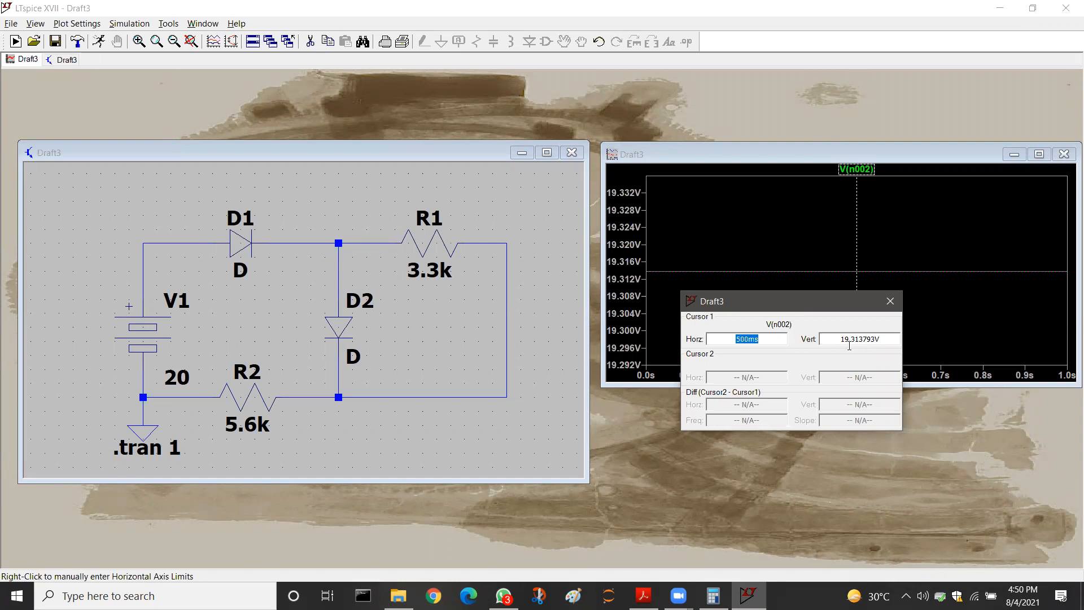
click(891, 301)
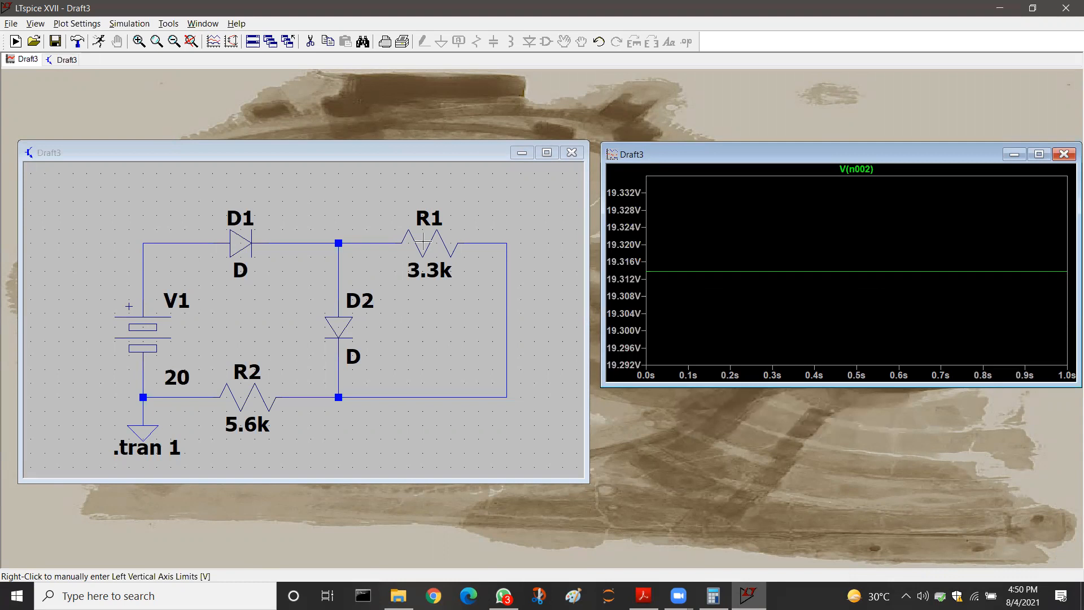
- Add the voltage at the node joining D2 and R2 to the plot, and read both voltage traces with the cursor
click(339, 399)
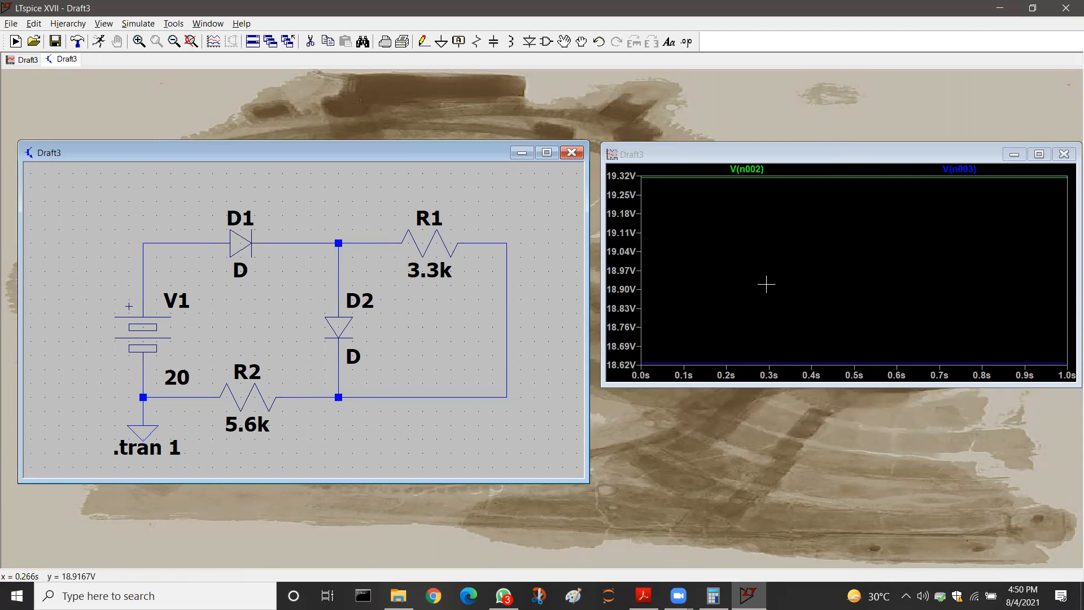
click(756, 172)
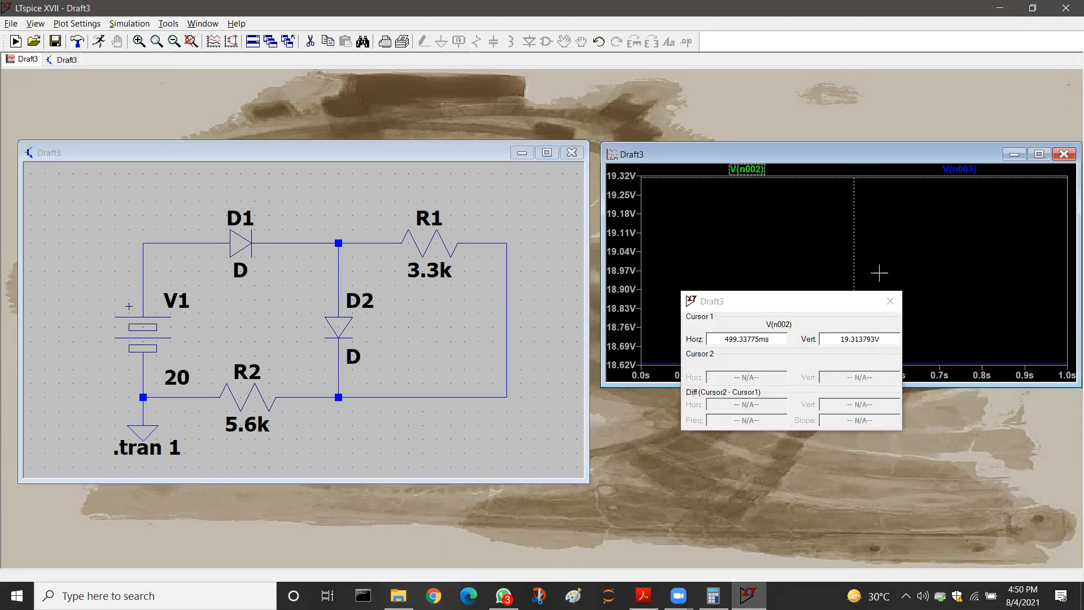
click(891, 301)
click(968, 171)
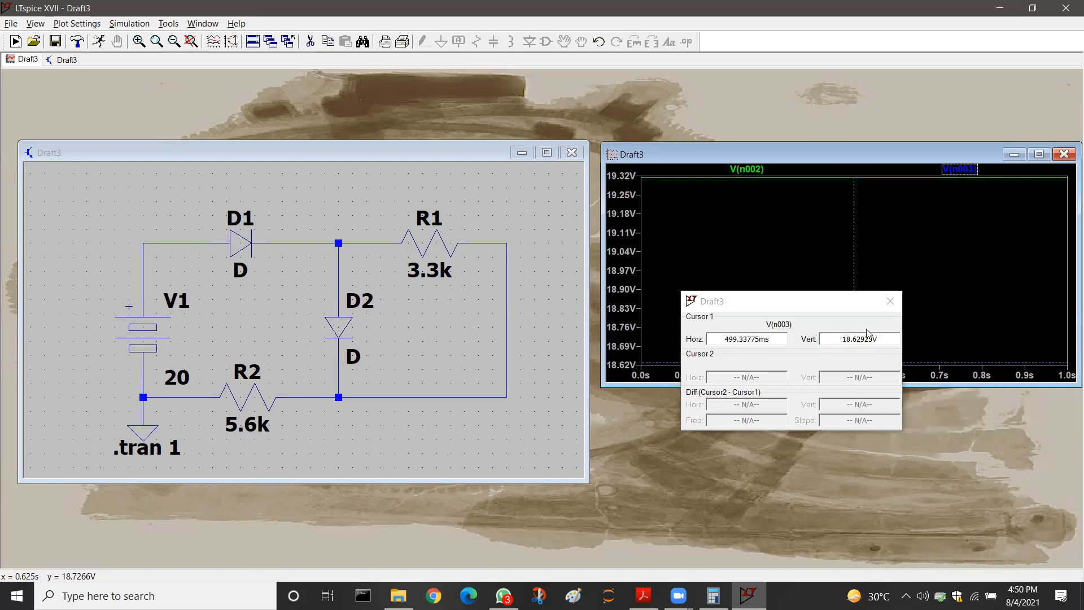
click(891, 301)
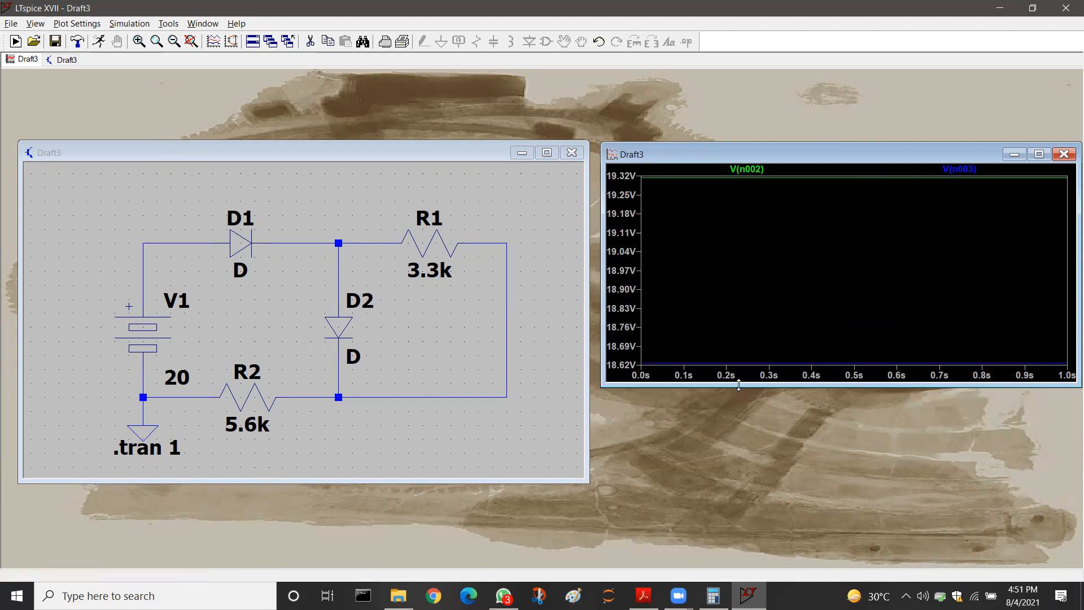
- Make the plot window as tall as the schematic and add the currents through D2 and D1 to the plot
drag(739, 385, 739, 483)
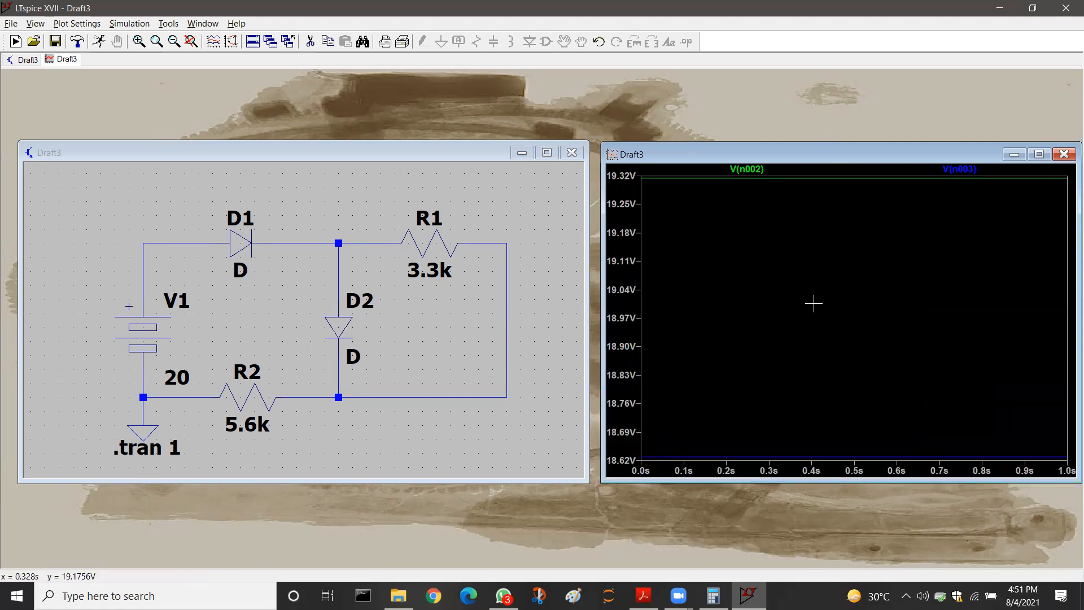
click(332, 326)
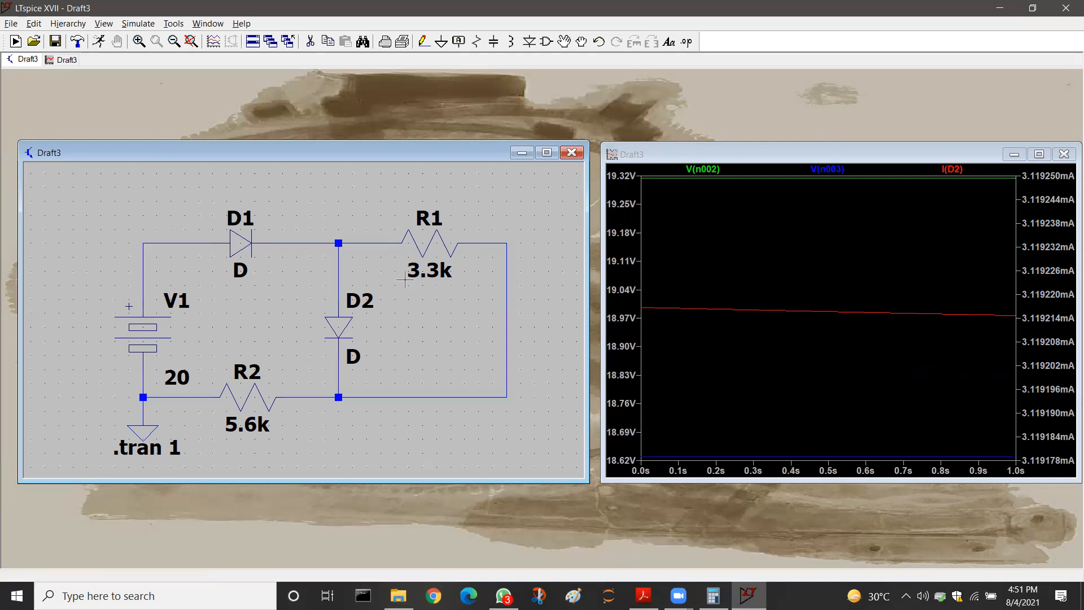
click(244, 240)
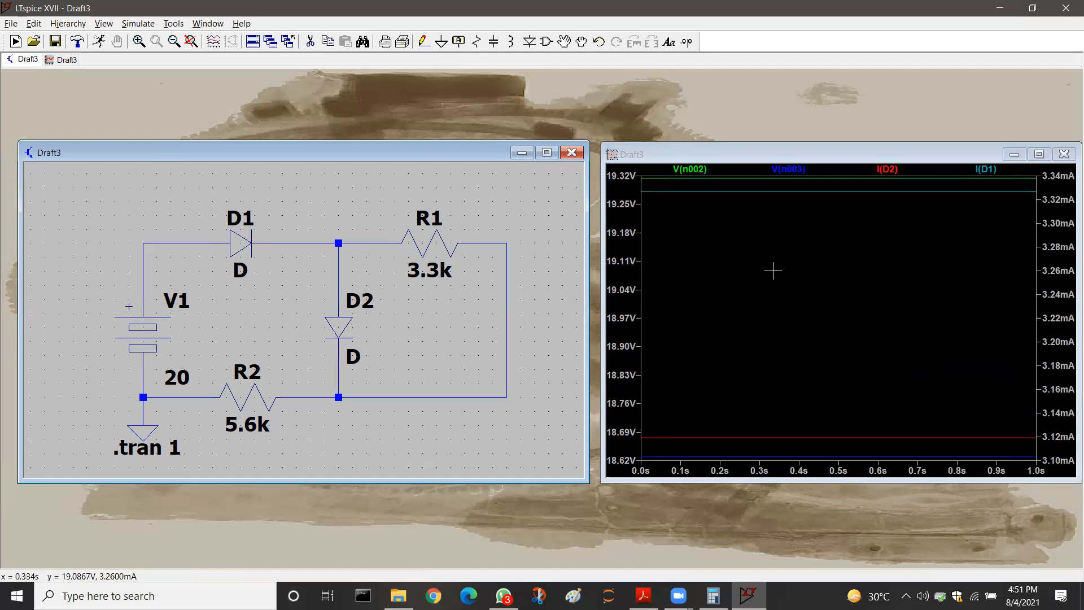
- Read the V(n002), V(n003), I(D2) and I(D1) traces with the cursor in the maximized plot, and tile both windows one above the other
click(1039, 154)
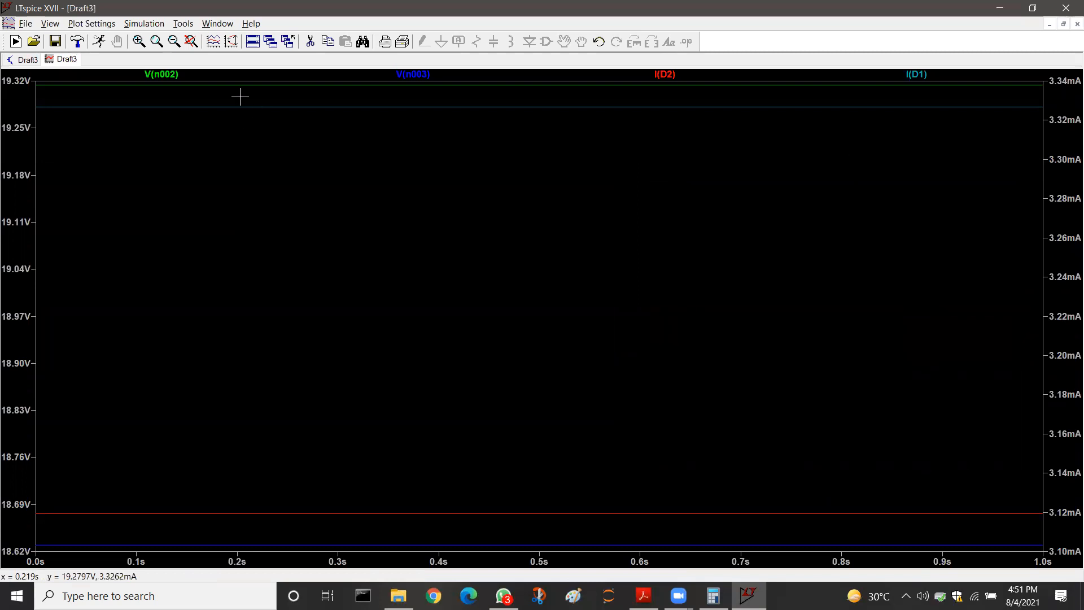
click(170, 78)
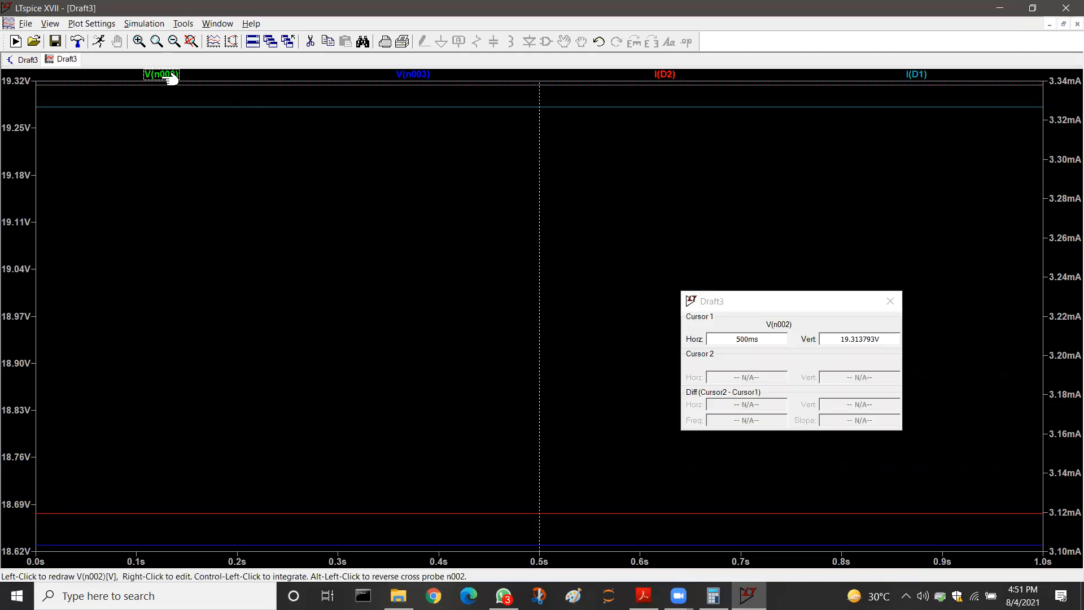
drag(782, 301, 334, 204)
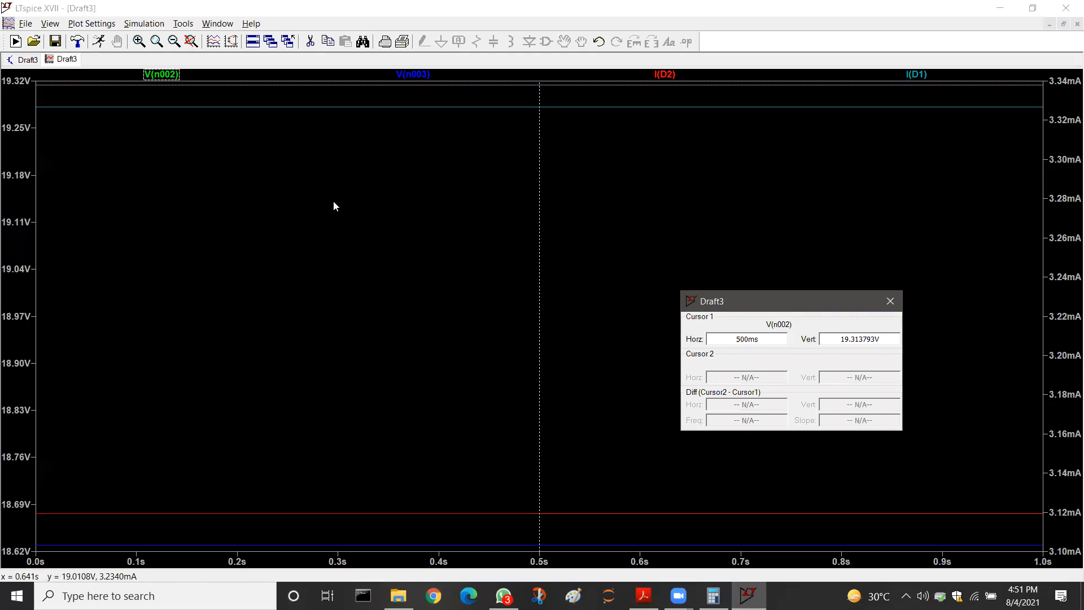
click(417, 75)
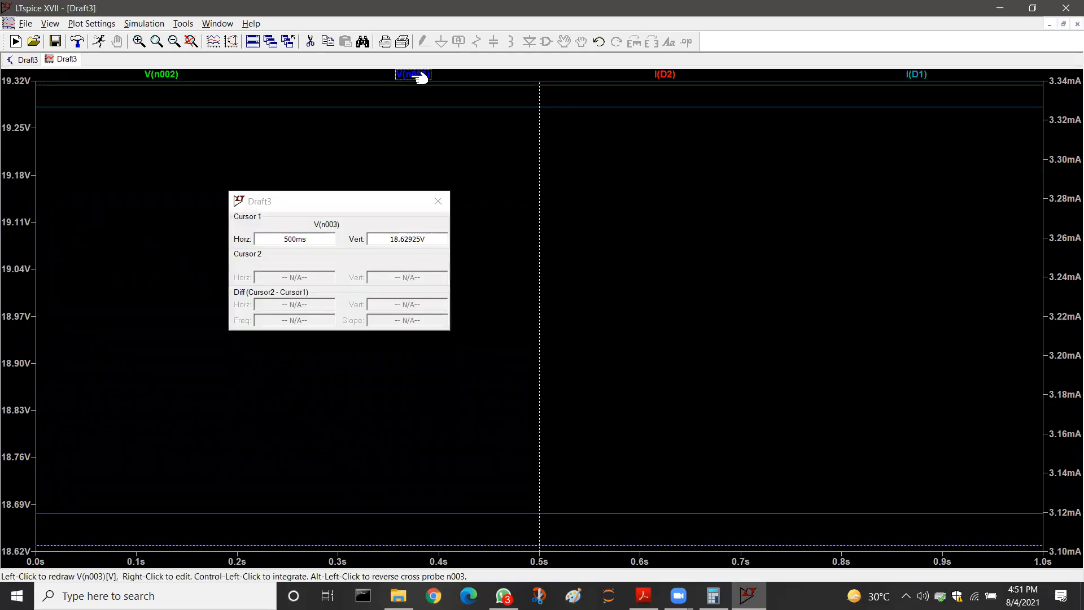
click(665, 74)
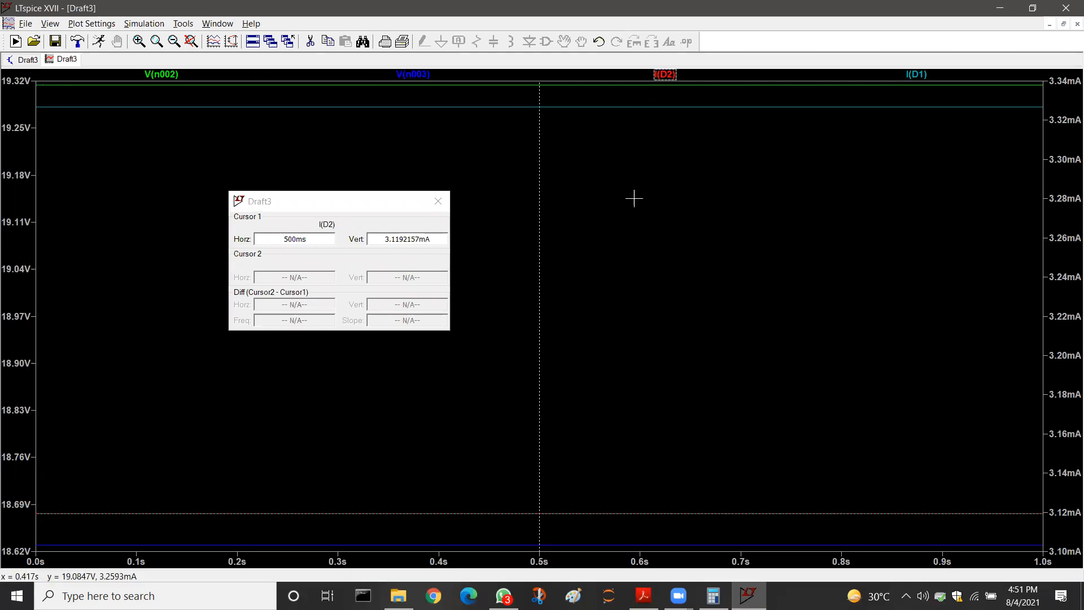
click(917, 74)
click(439, 201)
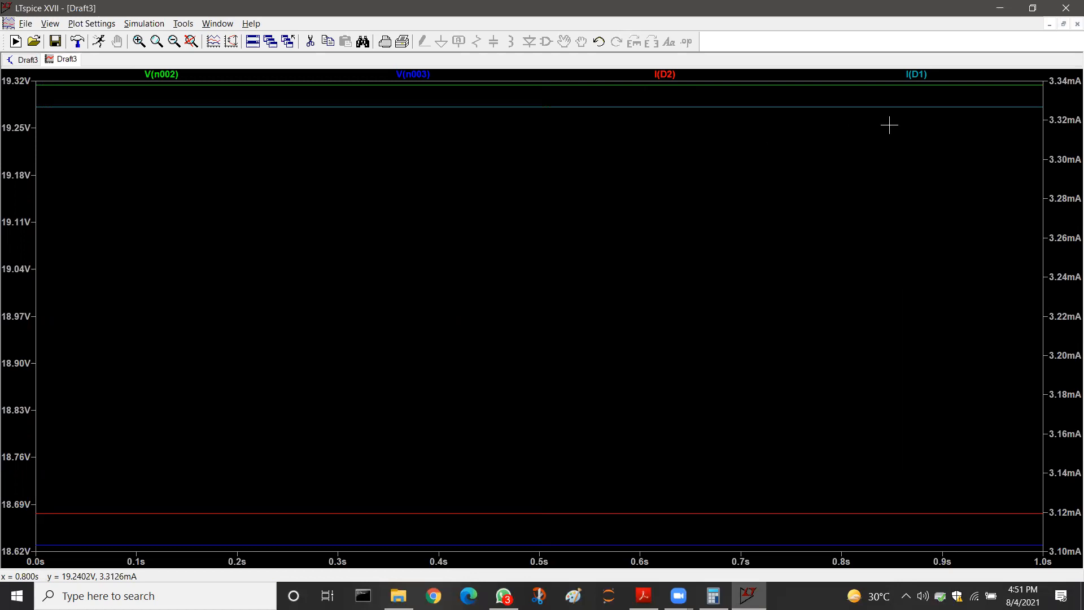
click(253, 41)
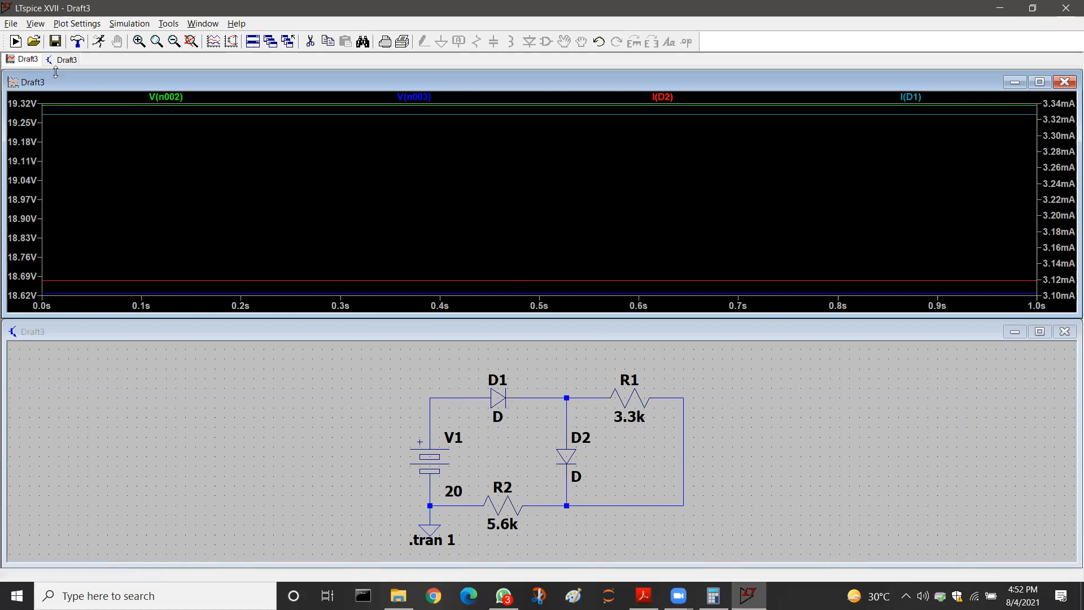
click(12, 24)
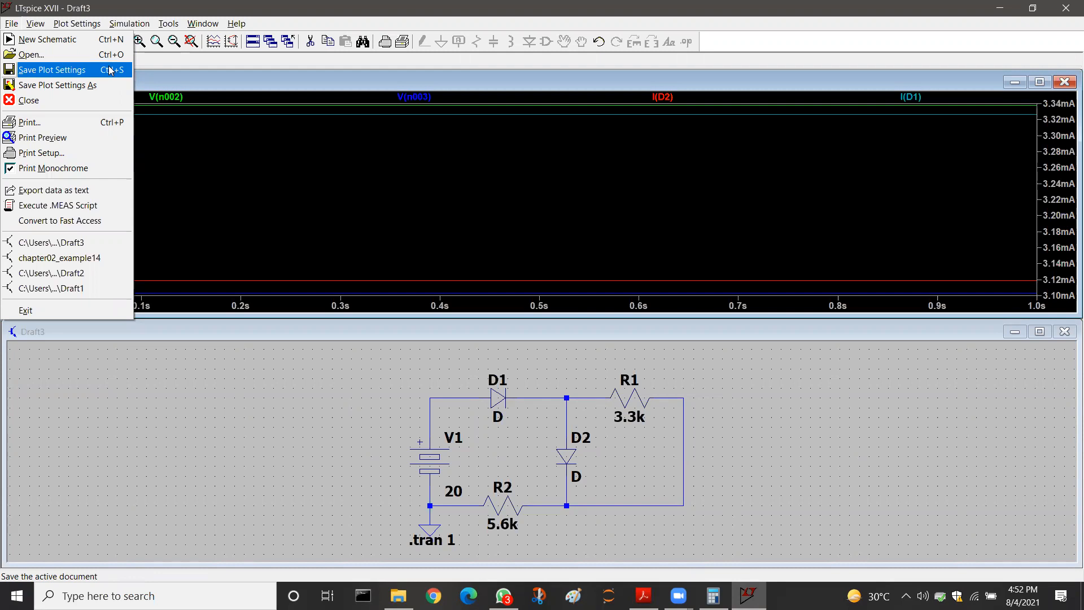
click(113, 84)
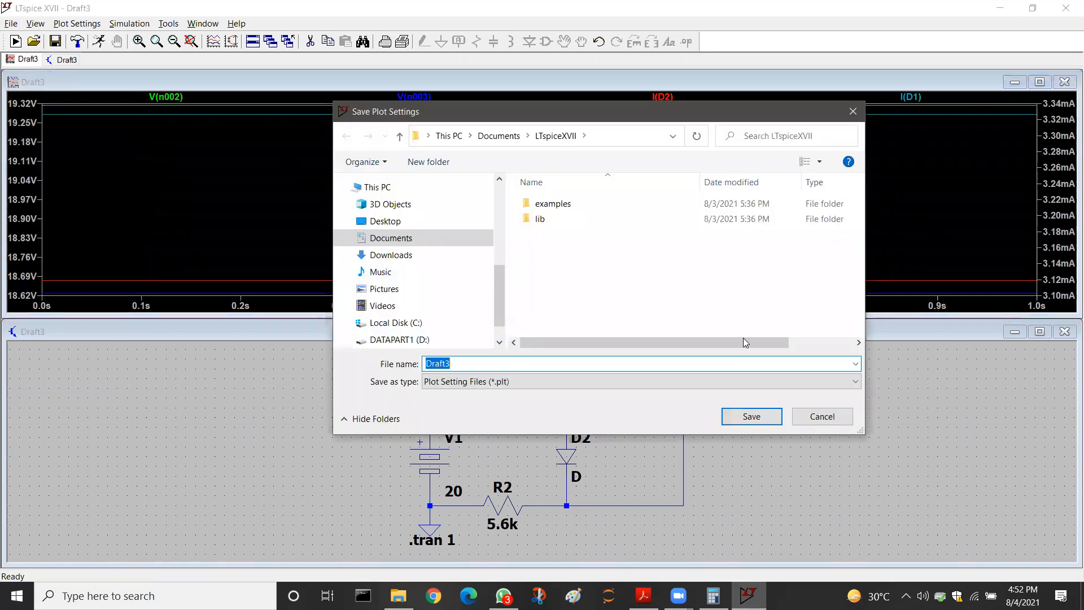
click(822, 416)
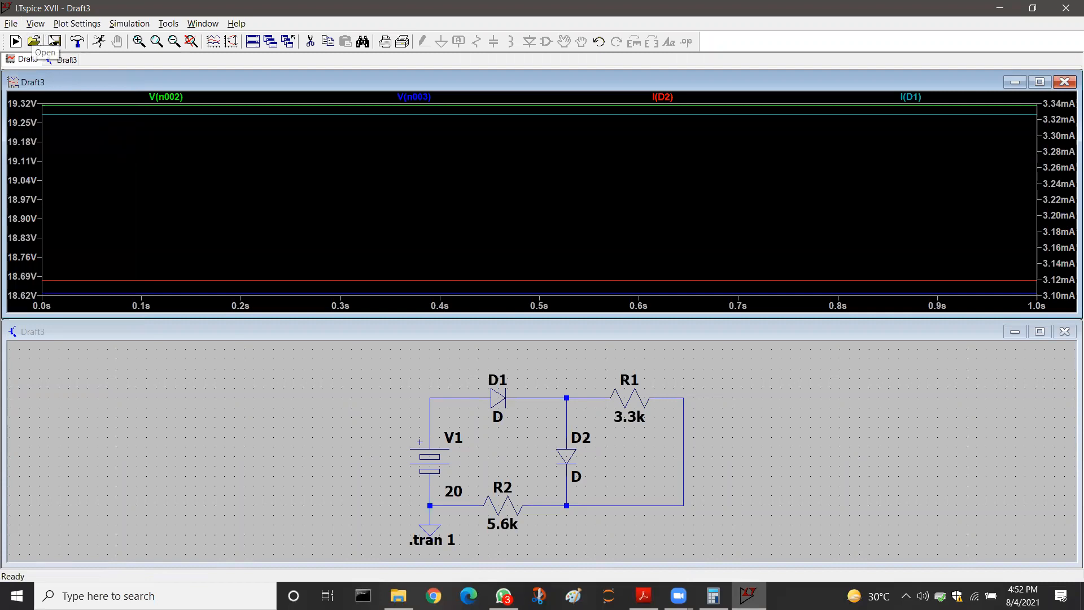
click(11, 24)
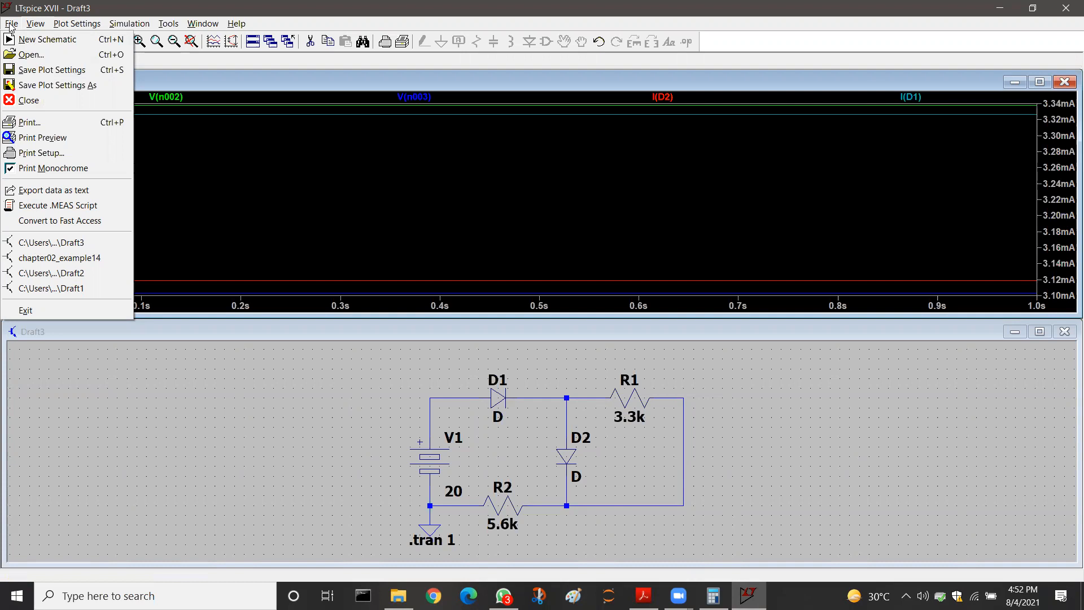
click(11, 25)
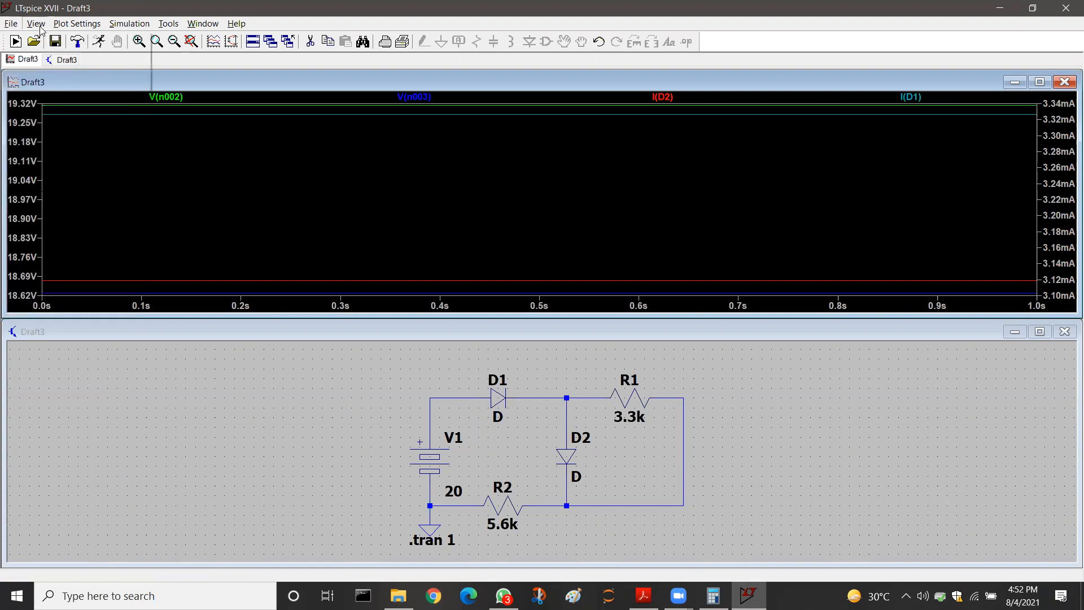
click(38, 25)
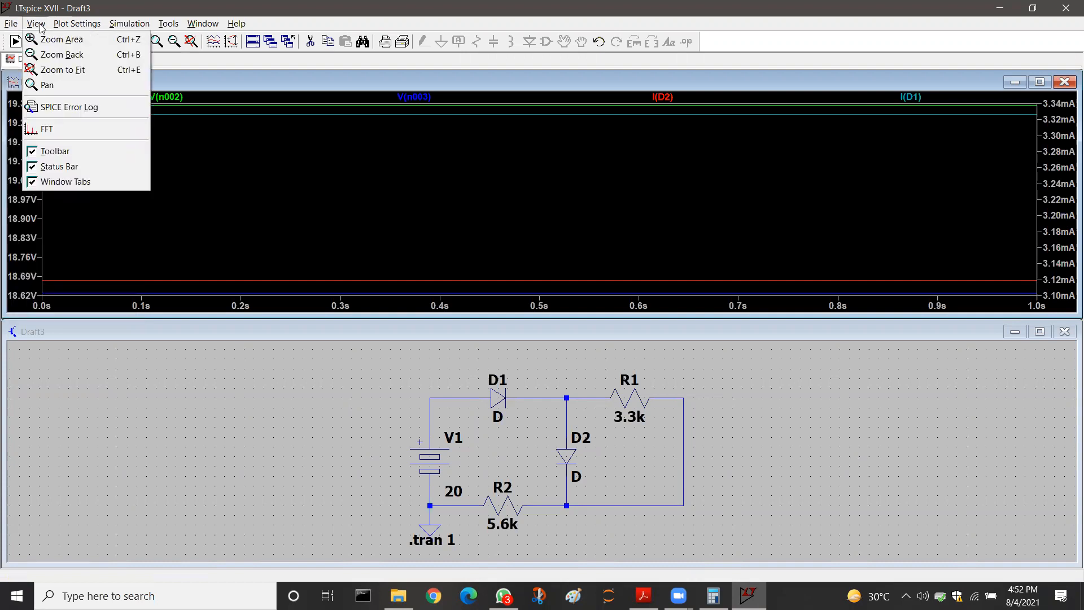
click(388, 18)
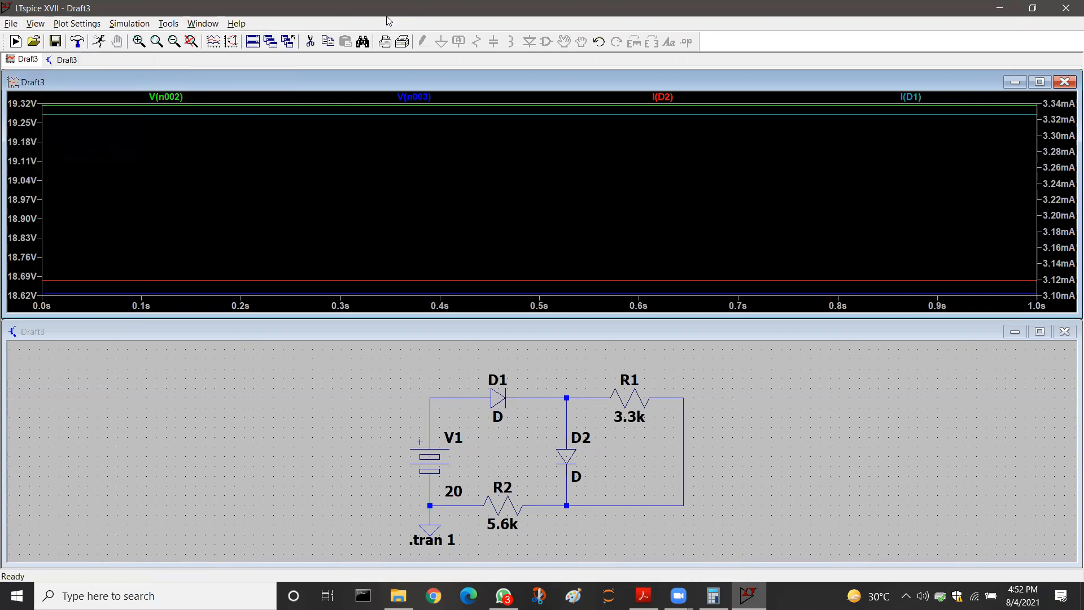
- Duplicate the Draft3 schematic file in the LTspiceXVII documents folder and name the copy chapter02_example
click(34, 42)
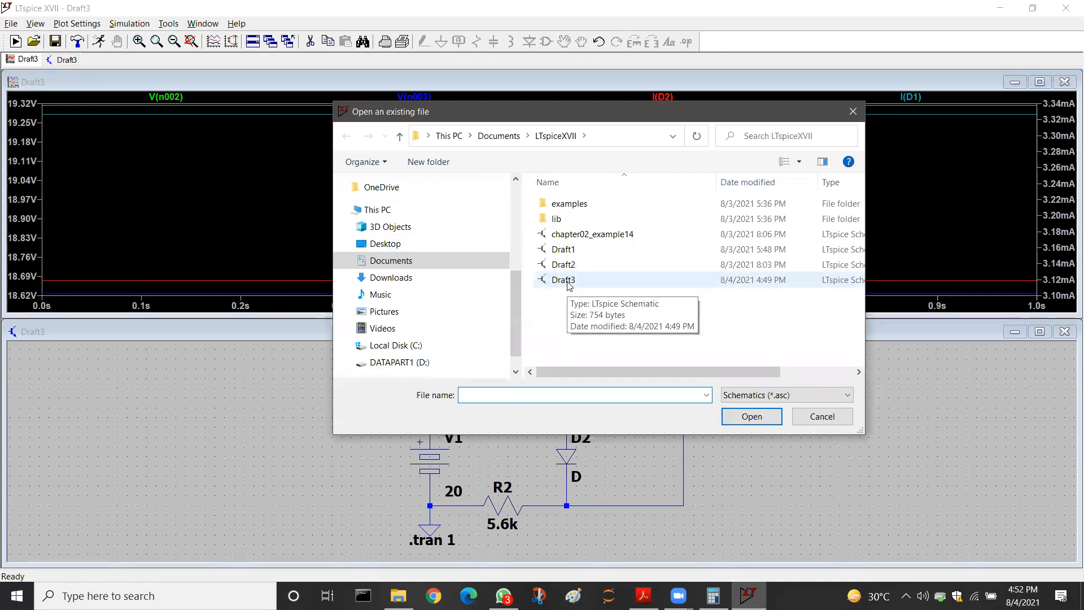
click(569, 282)
key(ctrl+v)
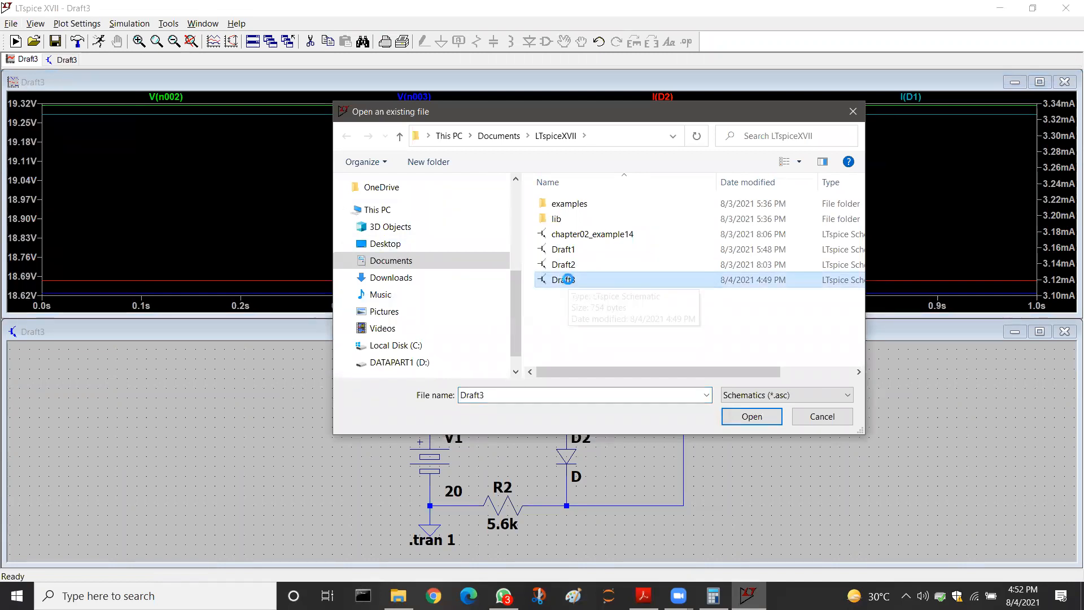
click(571, 282)
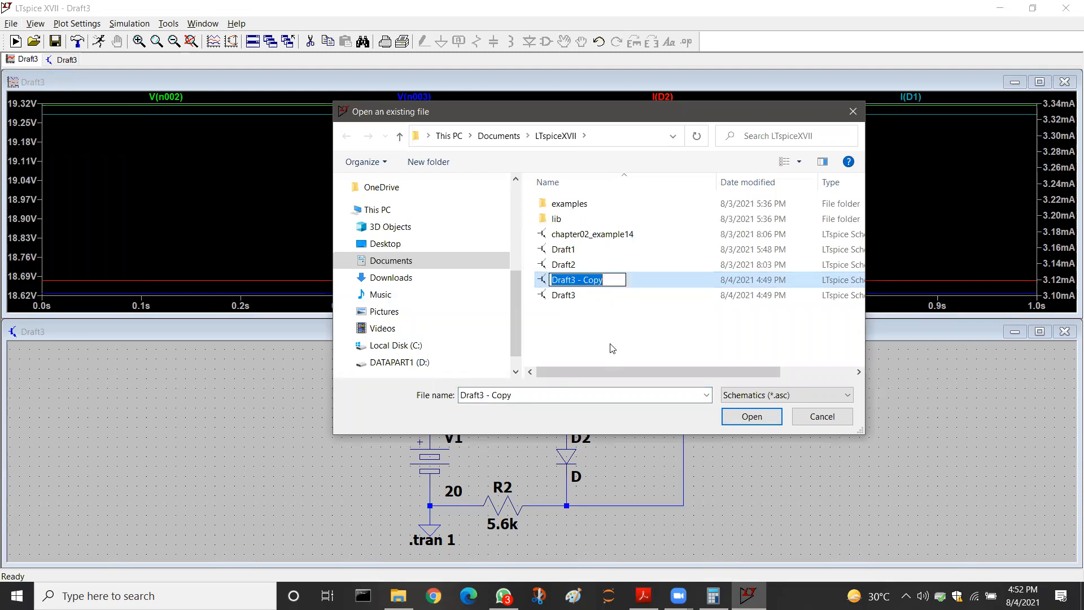
text(cha)
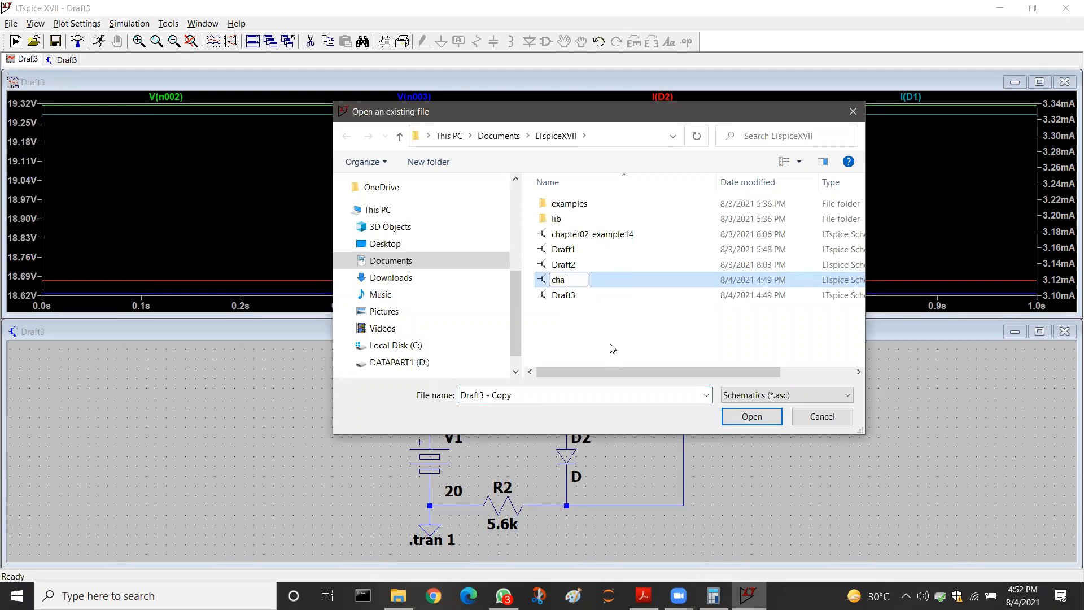
text(pter02_example)
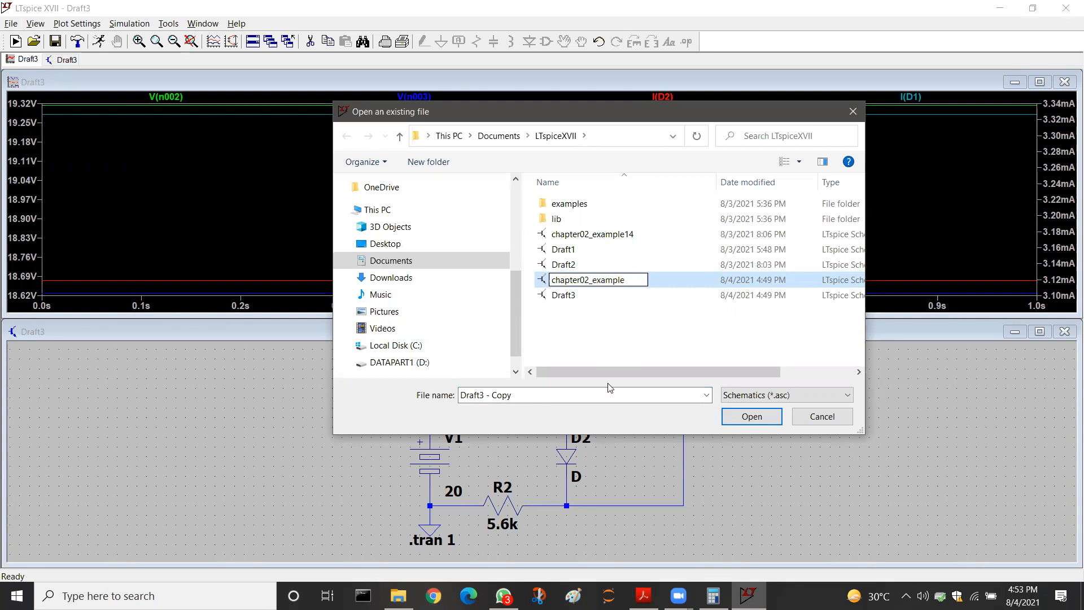
- Check the example number in the textbook PDF, and rename the copied schematic file as chapter02_example13 without opening it
key(alt+Tab)
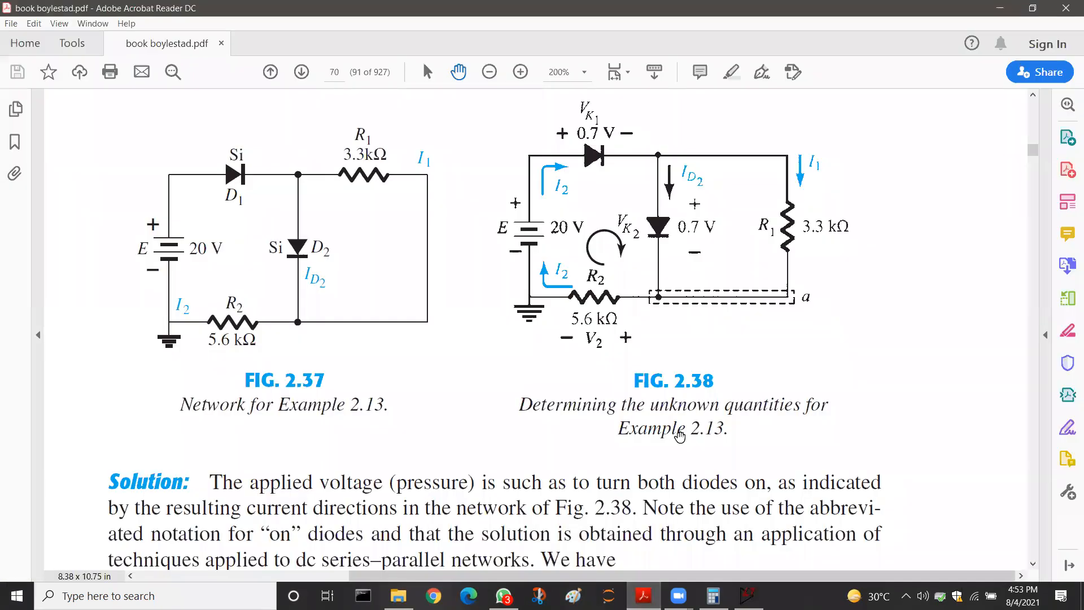
key(alt+Tab)
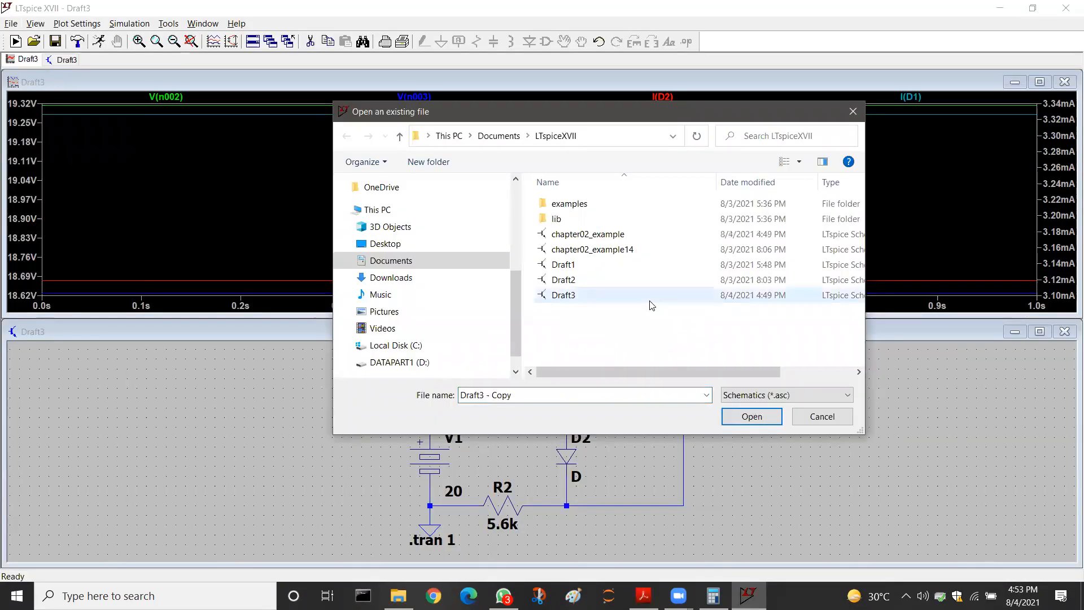
click(631, 236)
click(631, 236)
click(629, 234)
text(1)
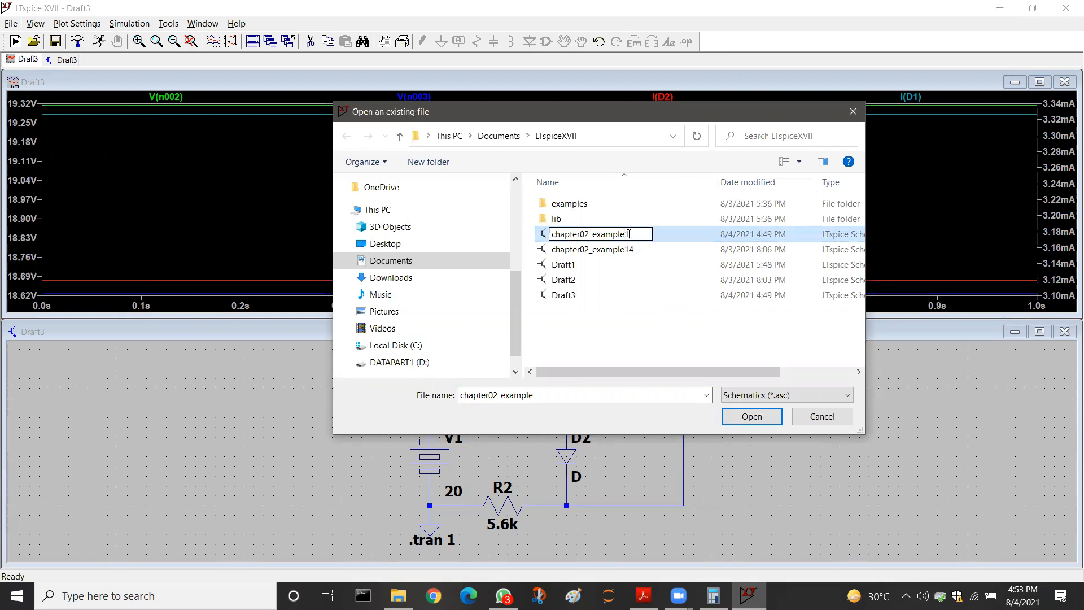
text(3)
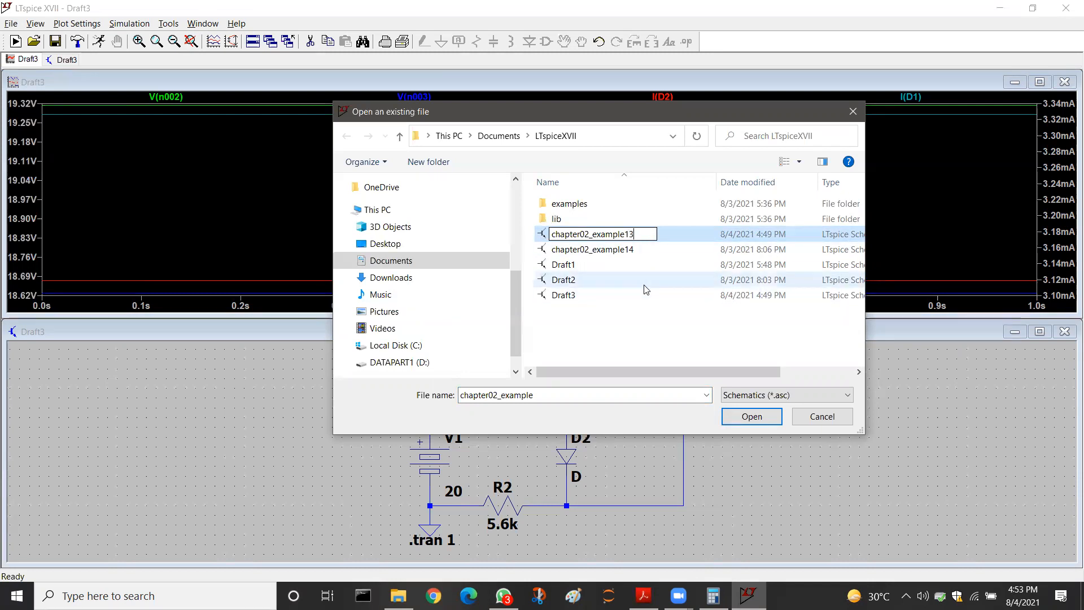
key(Return)
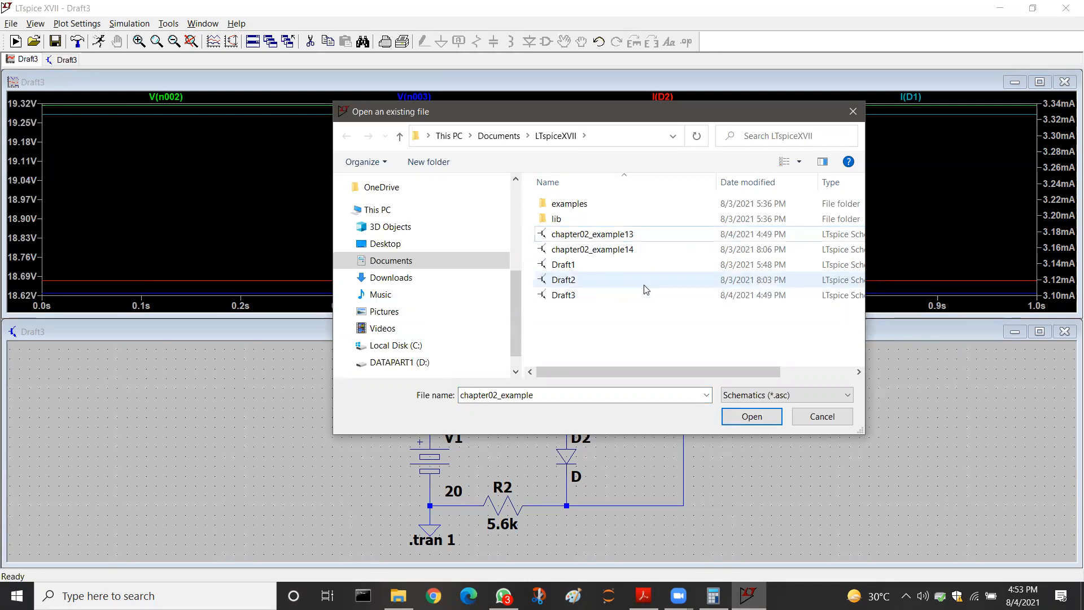
click(831, 420)
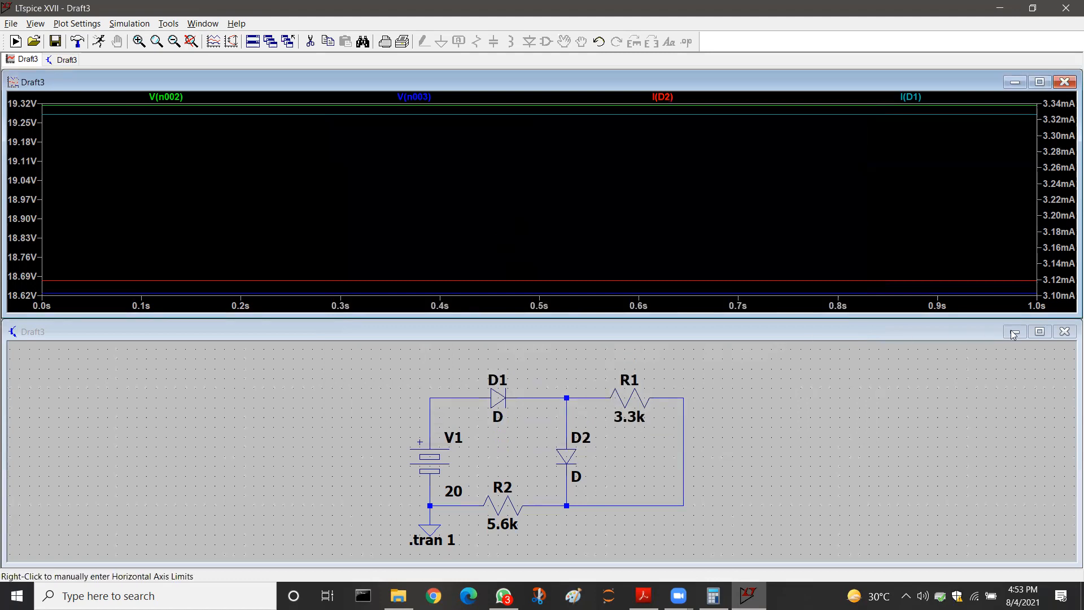
- Maximize the schematic window to show the whole two-diode circuit, and close LTspice
click(1039, 332)
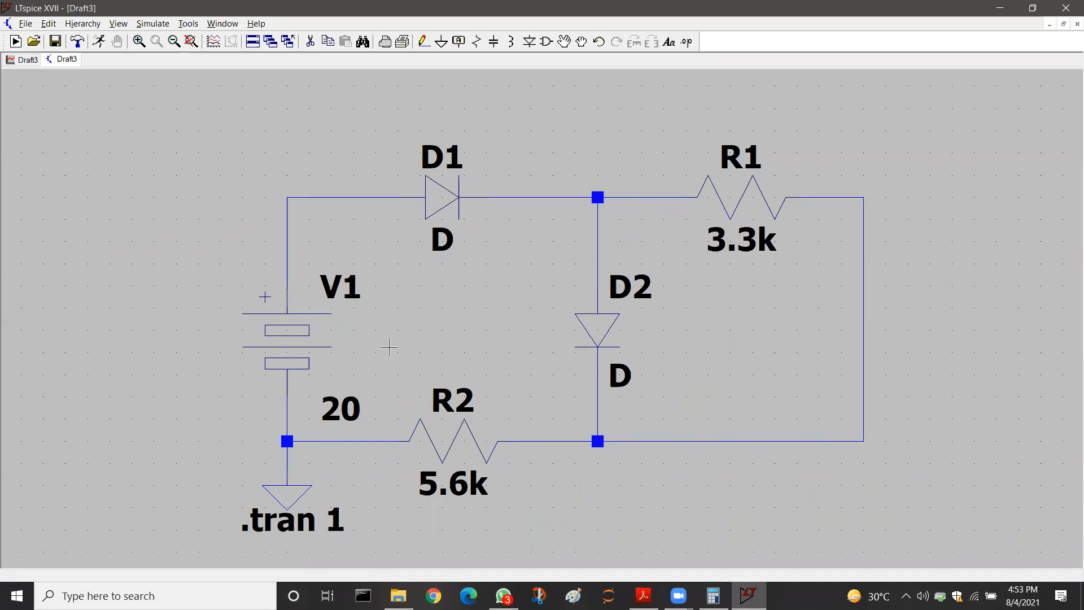
click(1068, 10)
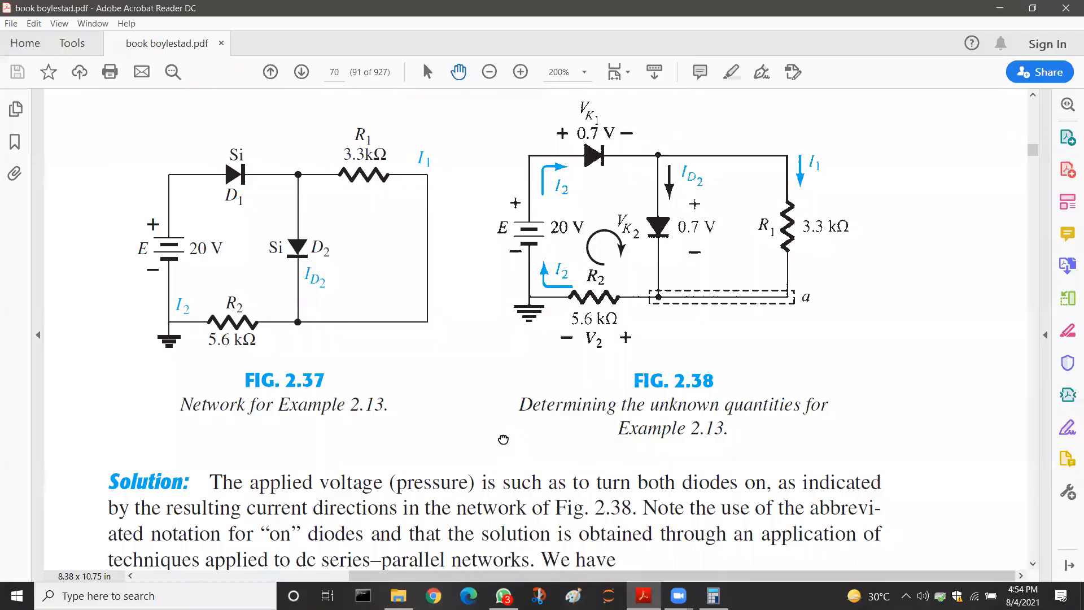
- Examine the Example 2.13 solution in the textbook PDF and the OR gate network of Fig. 2.39 in section 2.5
scroll(541, 464, down, 15)
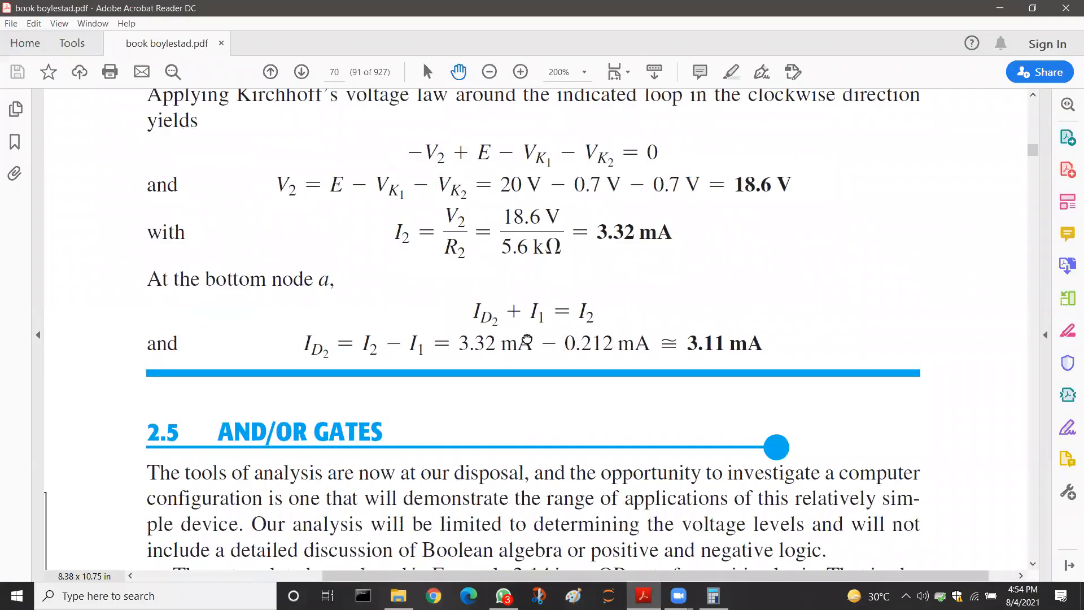
drag(591, 219, 687, 179)
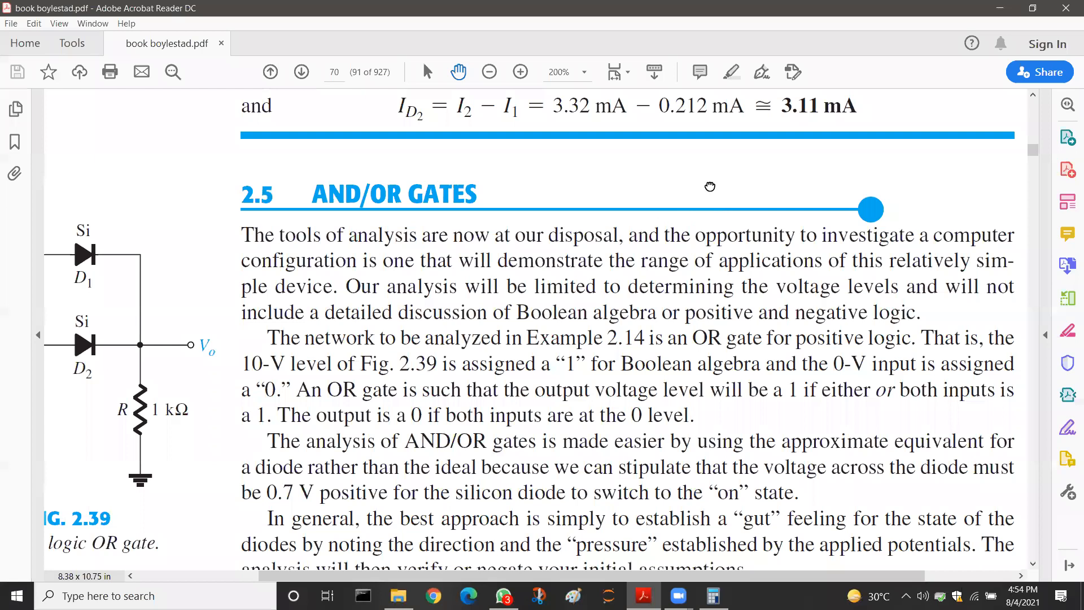
drag(620, 218, 759, 151)
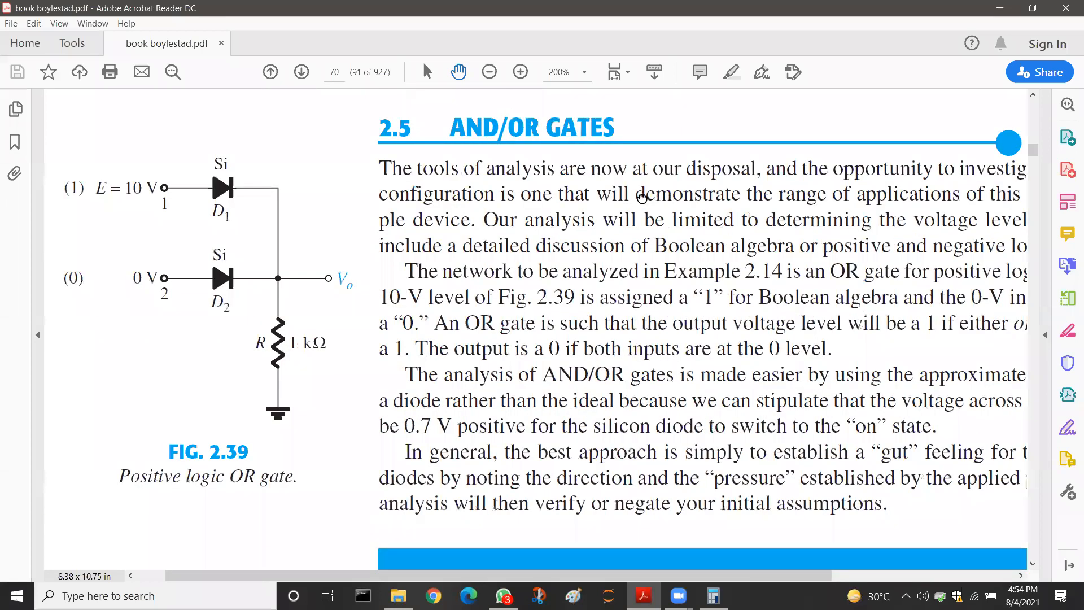
drag(637, 202, 611, 199)
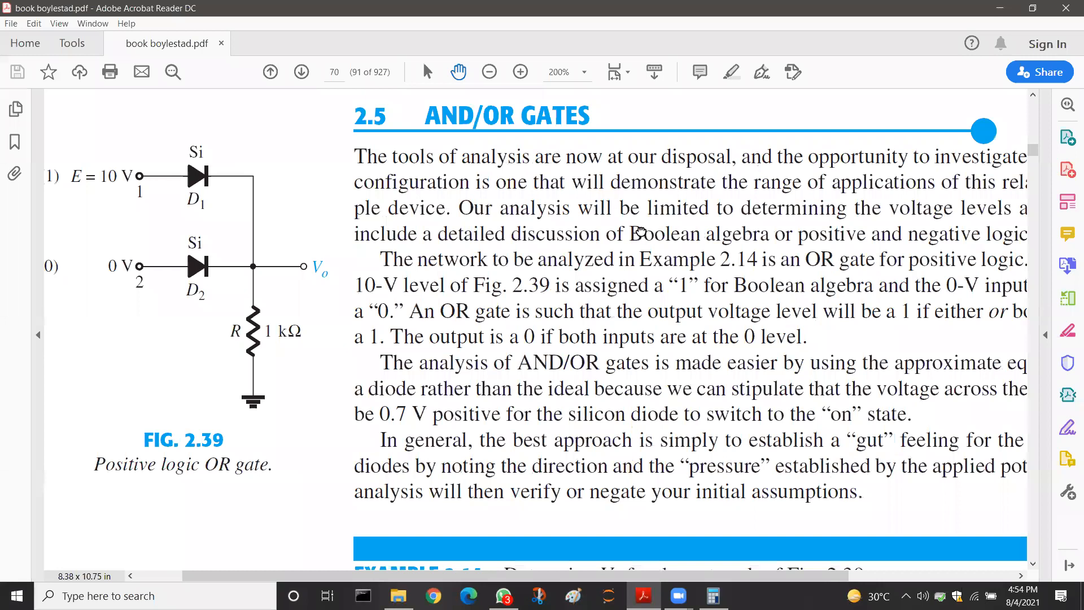